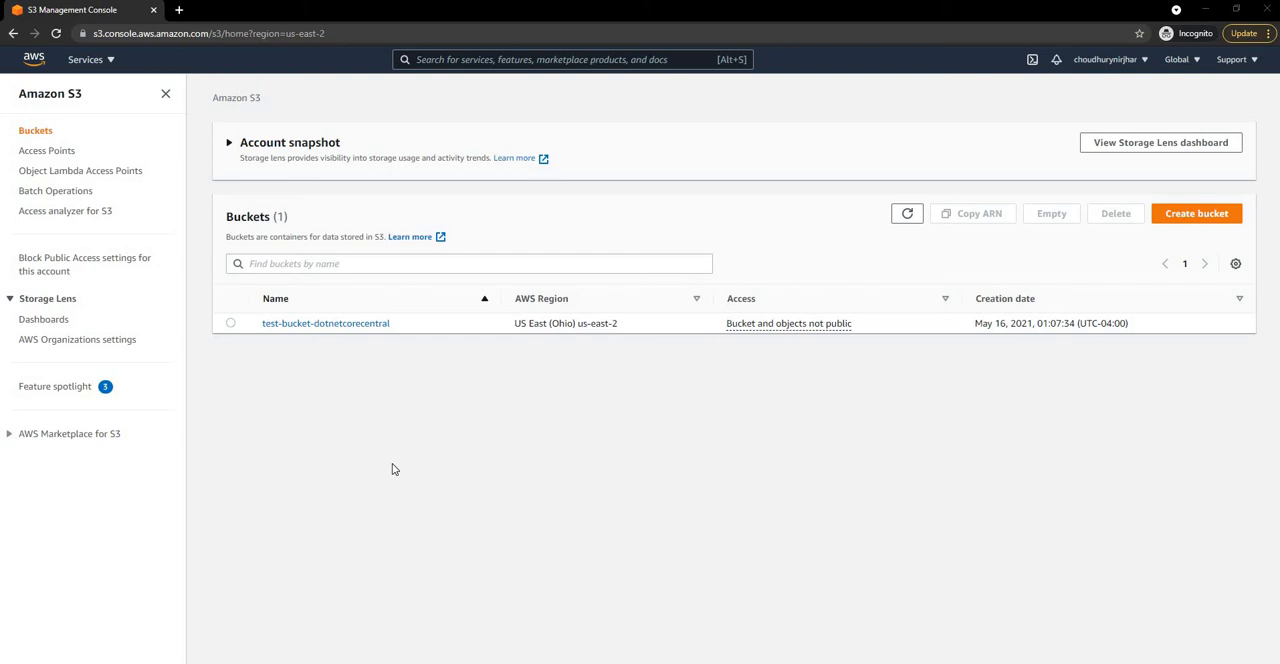
Step: View the local index.html page in the other browser window and return to the S3 console
key(alt+Tab)
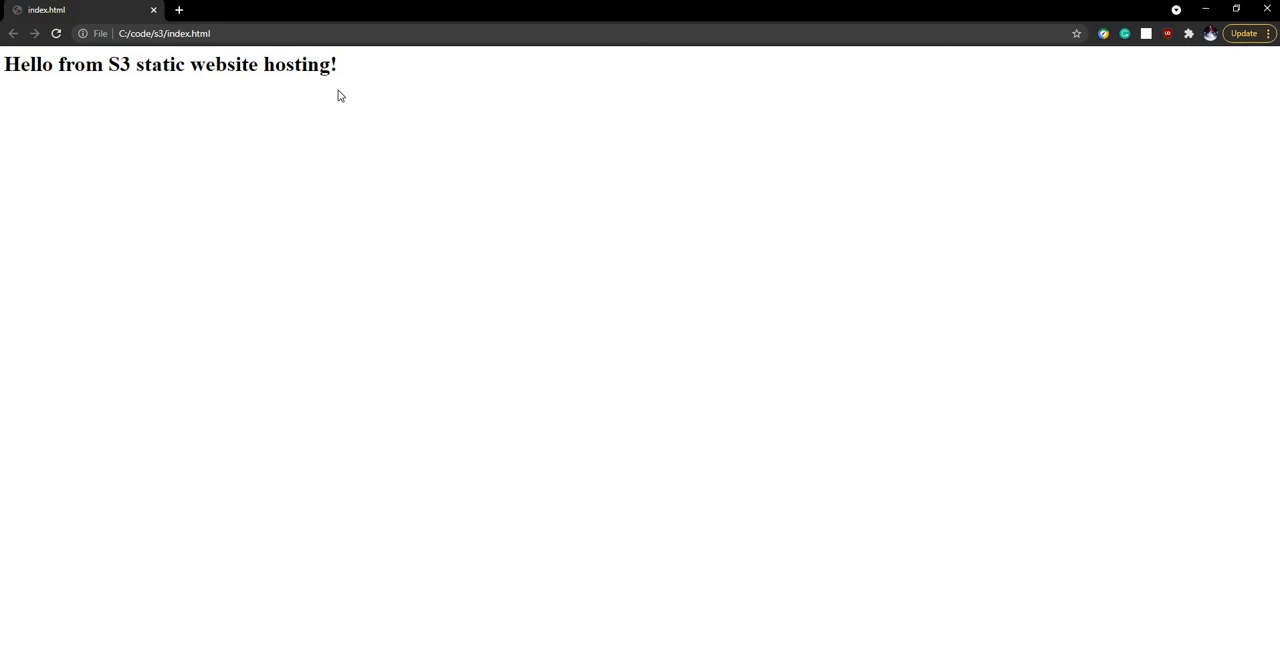
click(1205, 9)
Step: Start creating a new S3 bucket and enter test-static-webpage as its name
click(1198, 220)
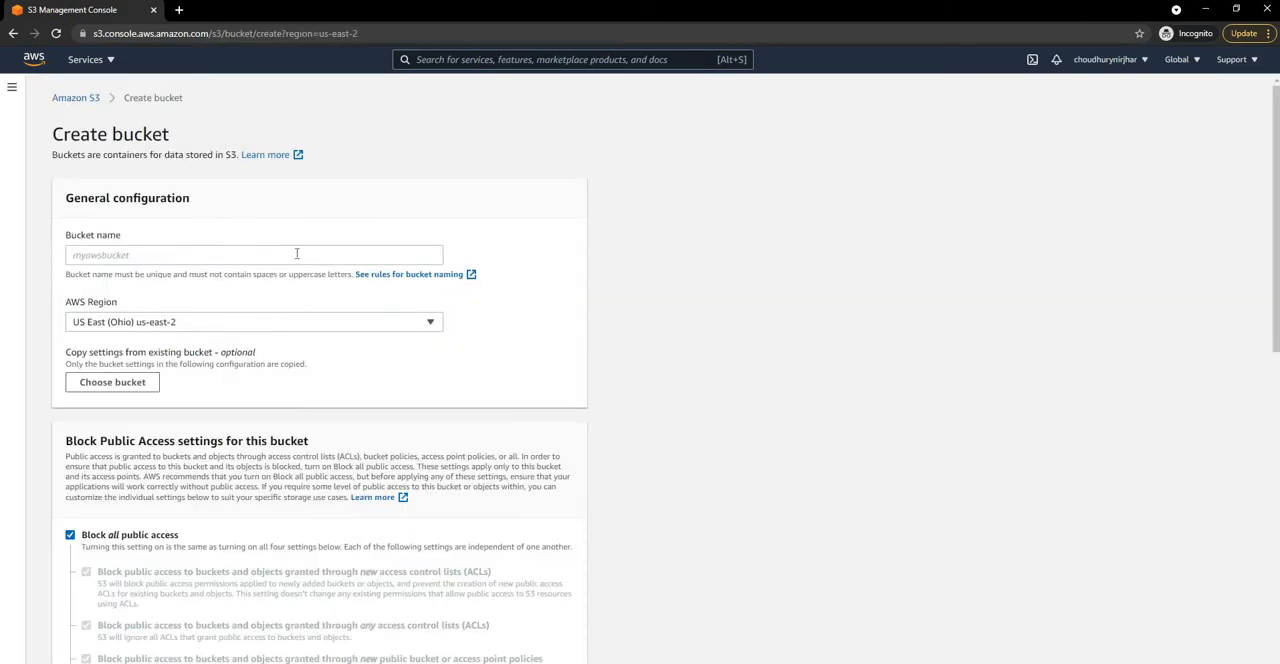
click(296, 254)
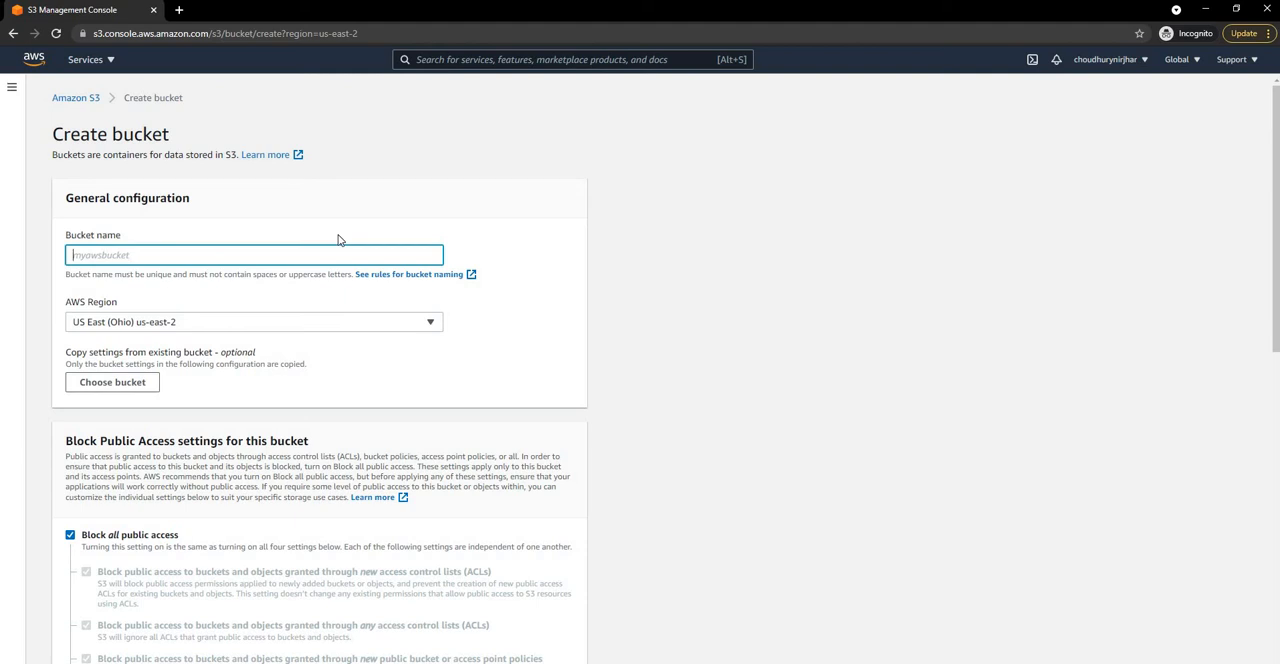
text(test-static-webpage)
Step: Turn off blocking of all public access for the new bucket and acknowledge that its objects might become public
scroll(605, 389, down, 3)
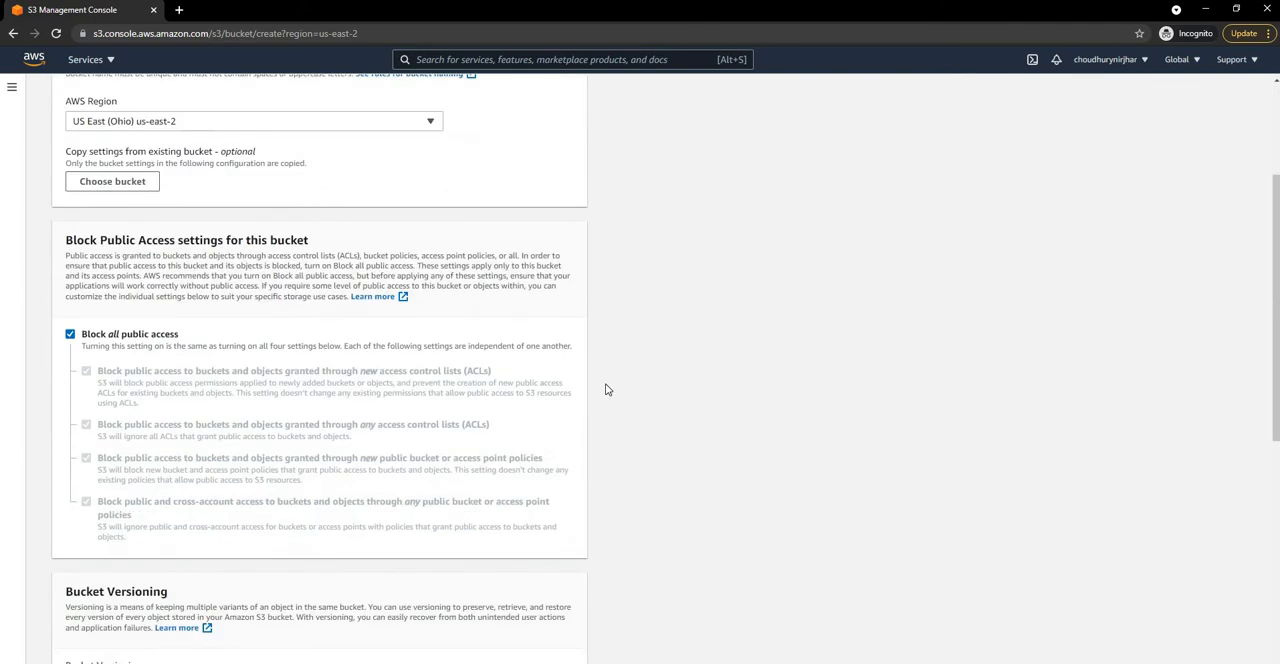
scroll(605, 383, up, 1)
scroll(605, 383, down, 2)
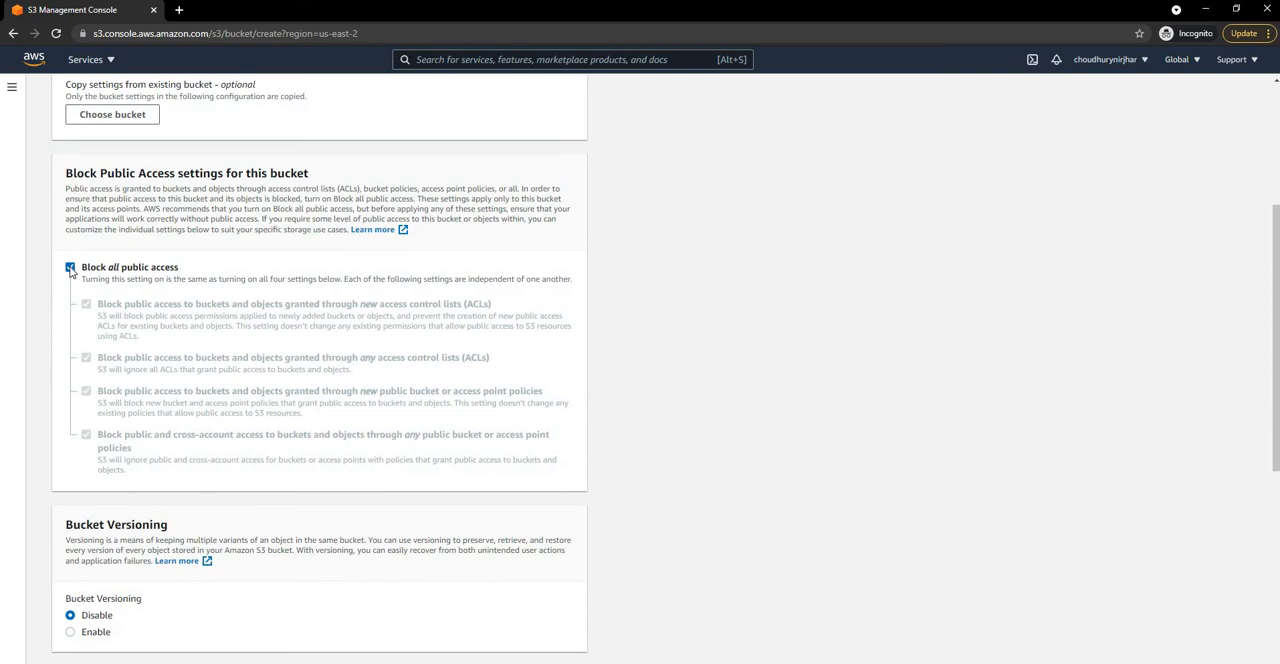
click(70, 268)
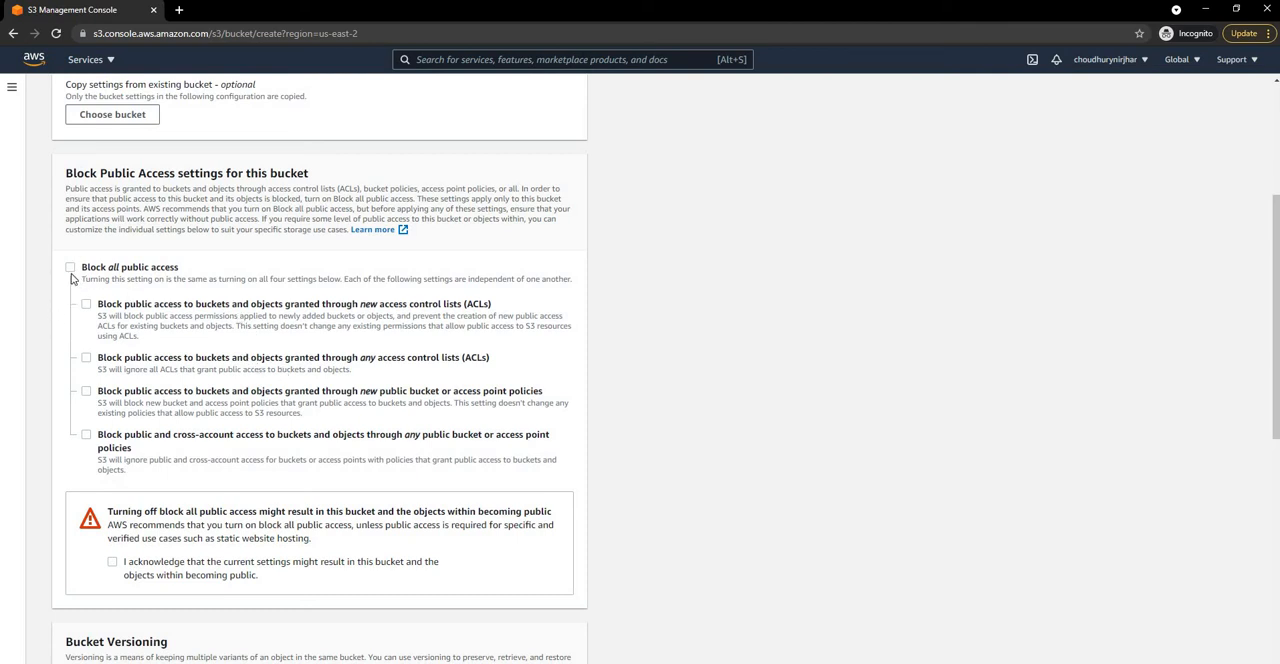
scroll(114, 434, down, 2)
click(113, 432)
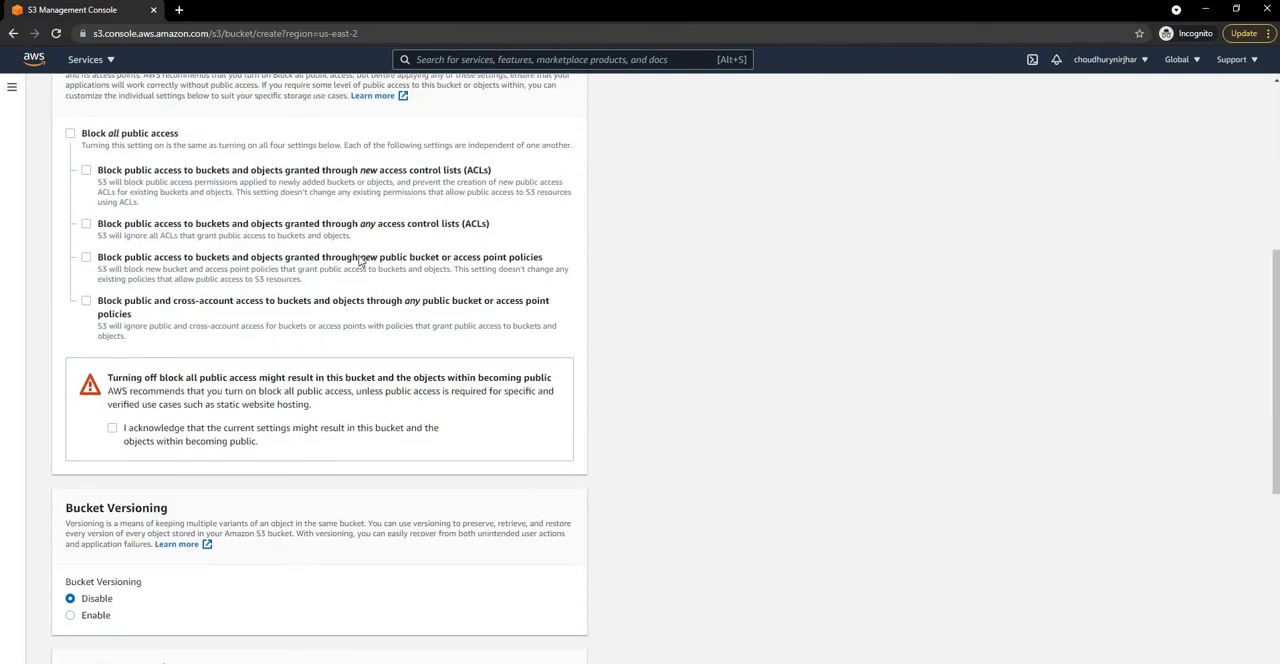
Step: Change the bucket name to dotnetcorecentral-static-webpage and create the bucket
scroll(222, 264, down, 3)
scroll(220, 261, down, 2)
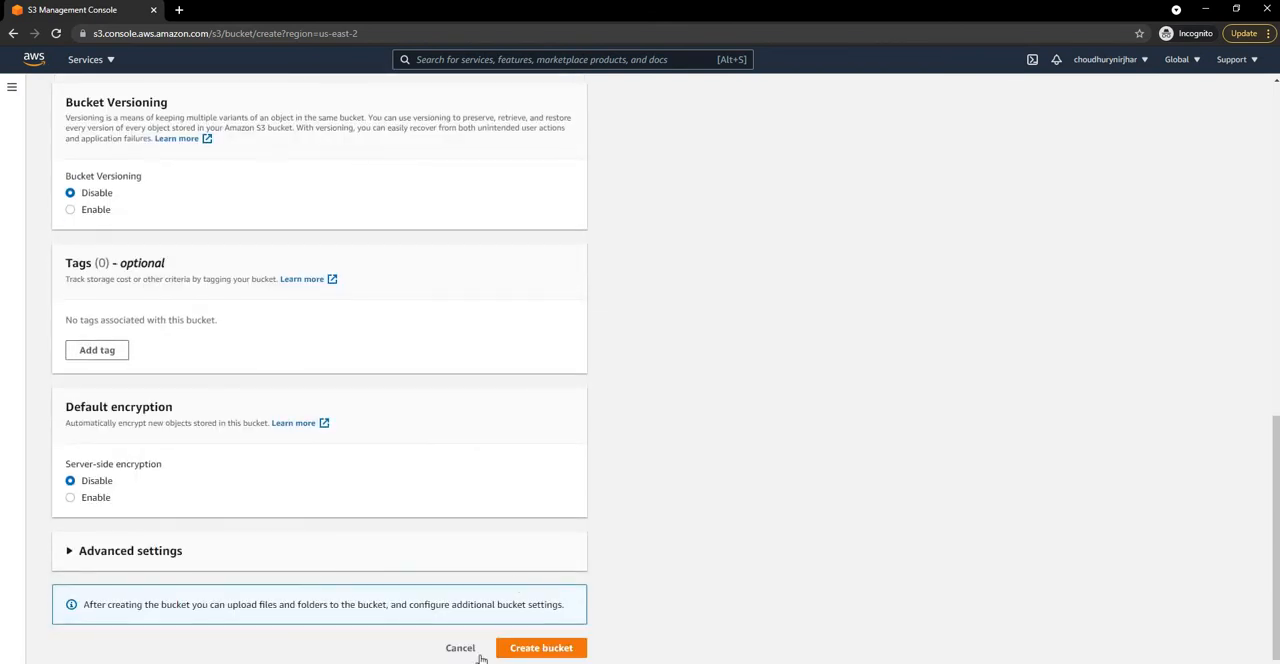
scroll(465, 470, up, 6)
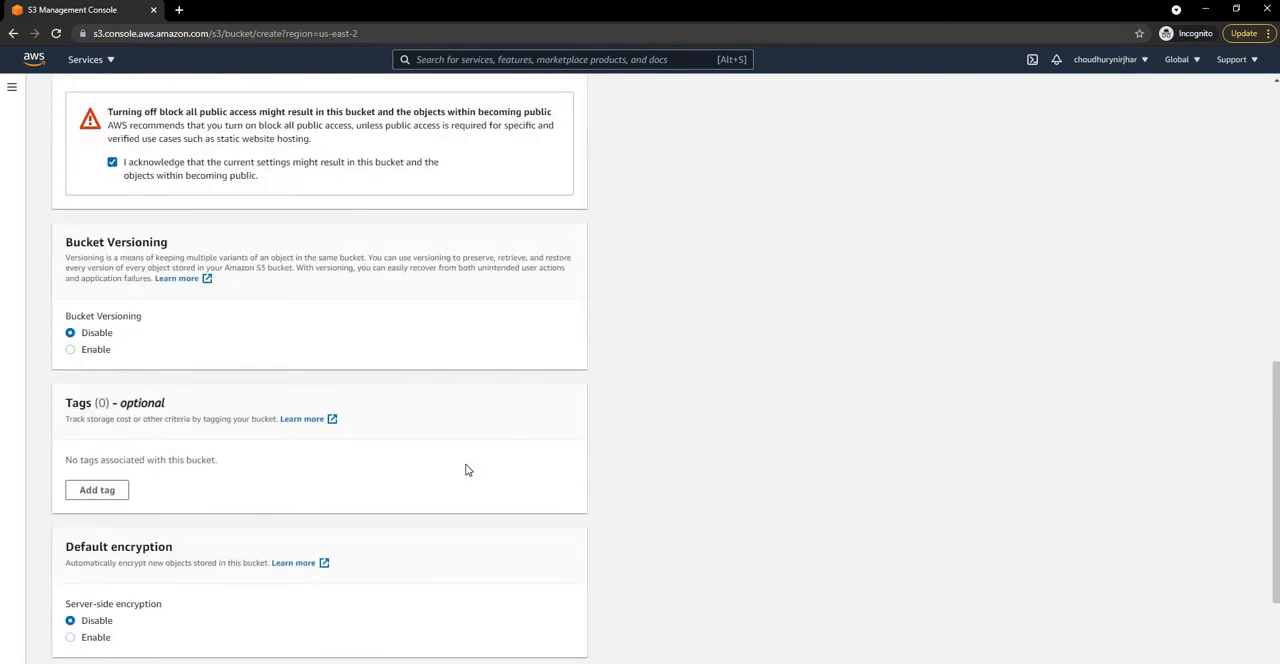
scroll(465, 470, up, 2)
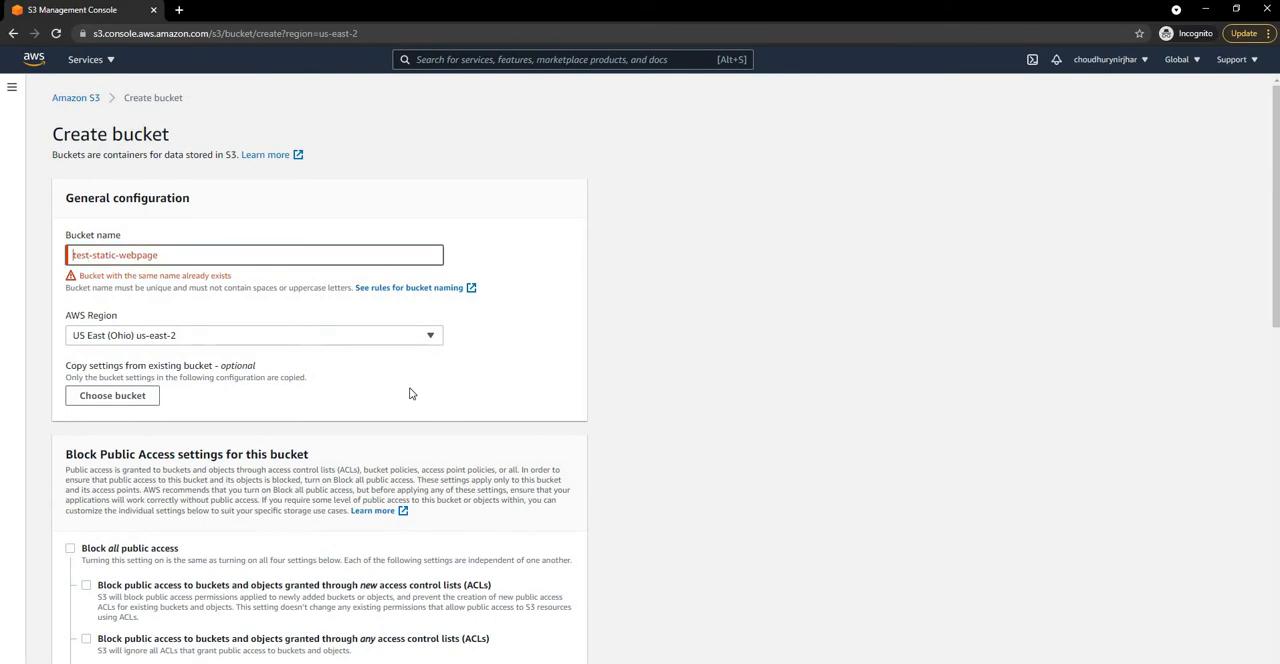
text(dotnetcore)
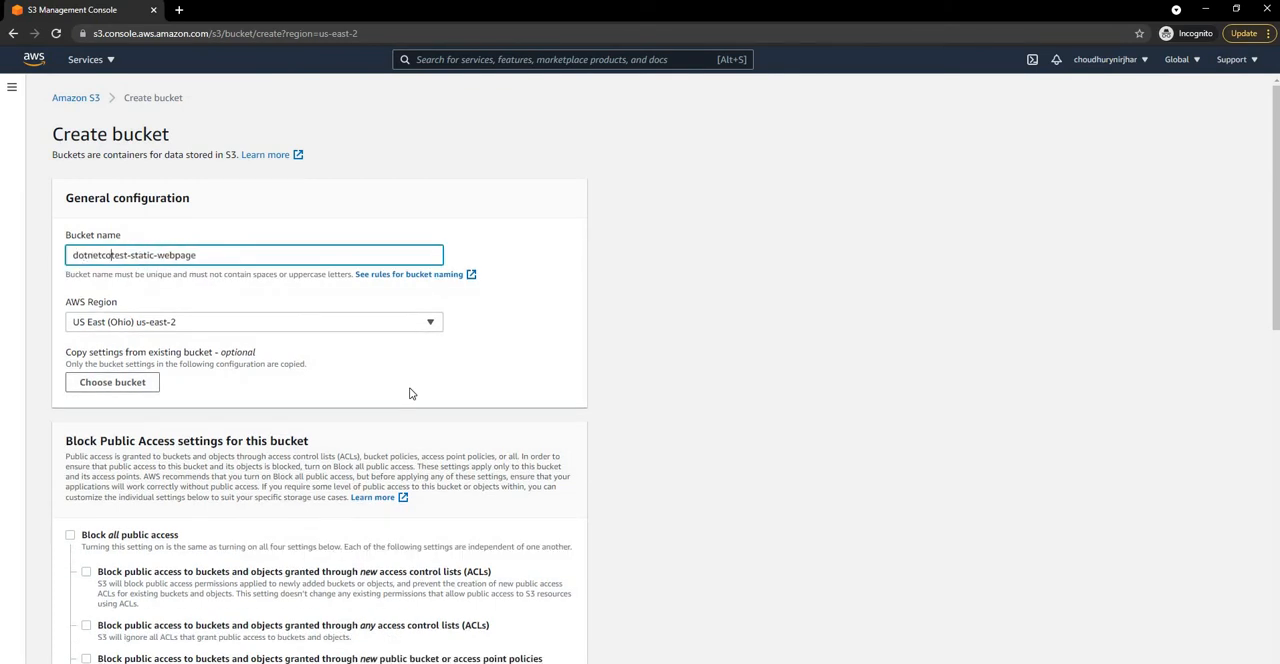
text(central)
key(ctrl+shift+Right)
key(BackSpace)
scroll(562, 436, down, 8)
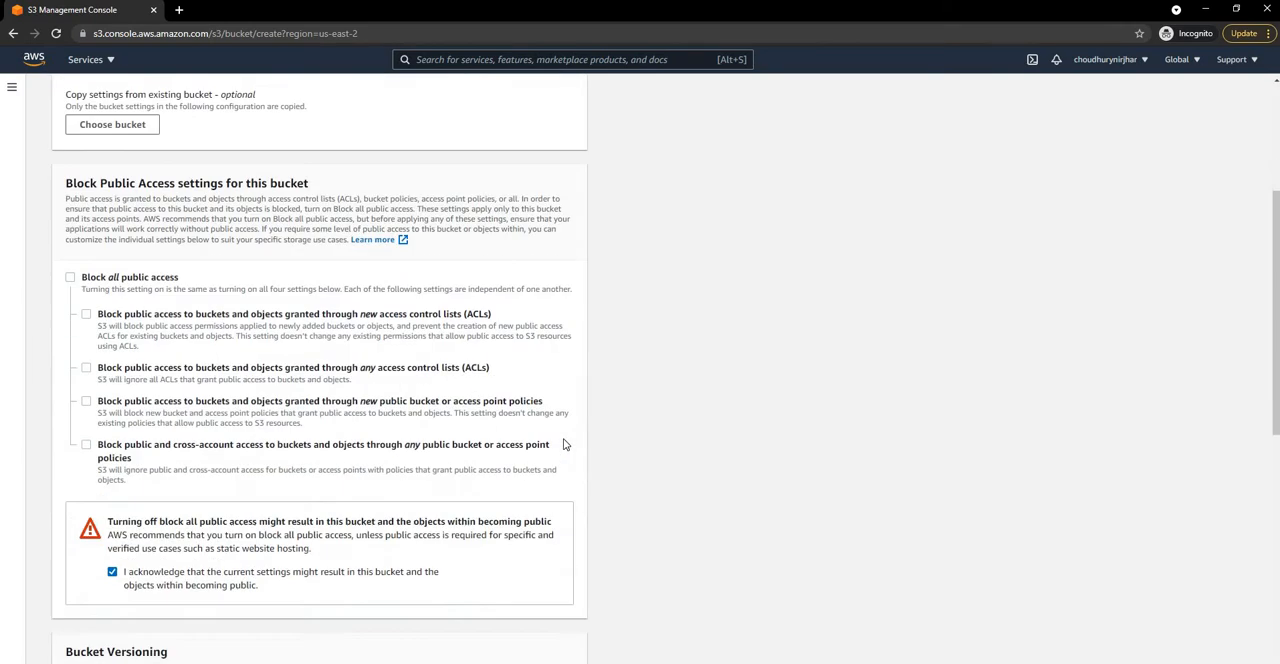
click(540, 649)
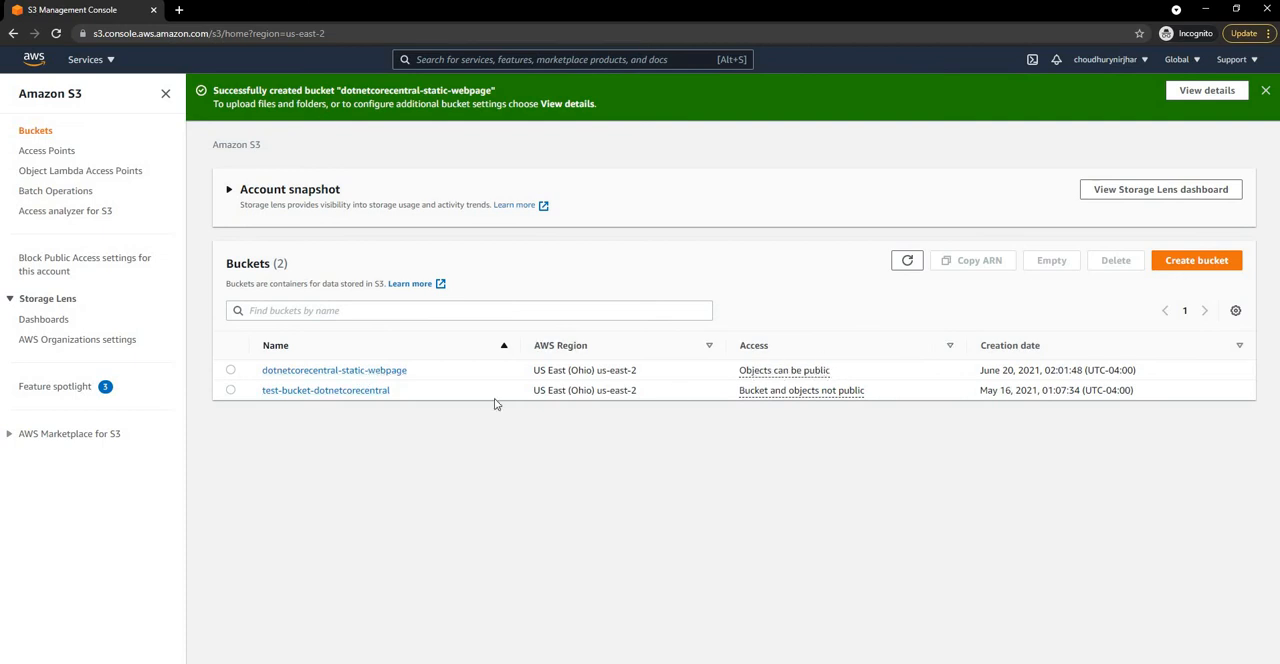
Step: Edit the static website hosting property of the dotnetcorecentral-static-webpage bucket and set hosting to Enable
click(362, 372)
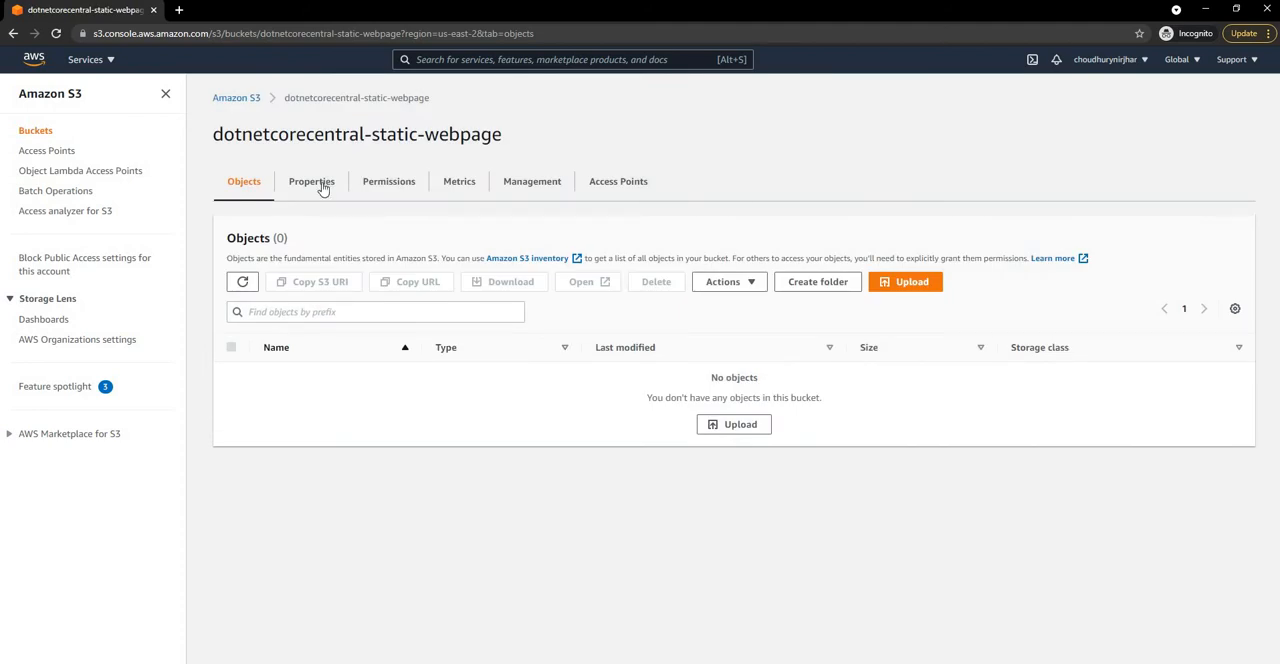
click(320, 186)
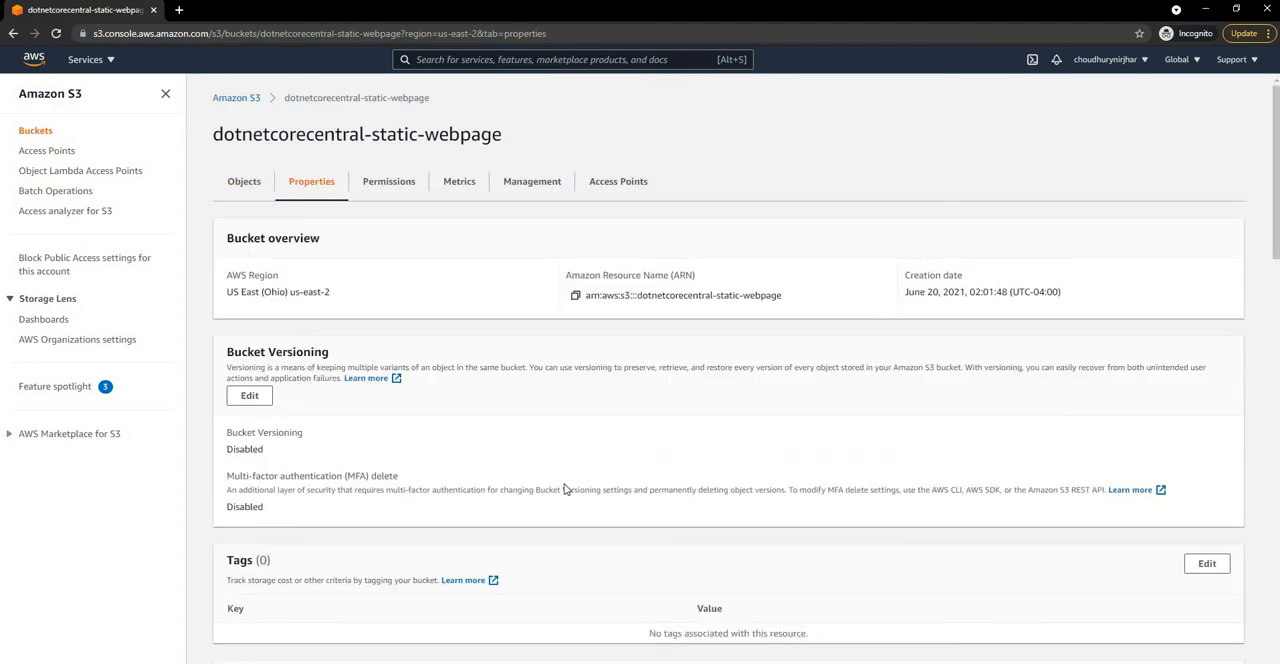
scroll(565, 489, down, 10)
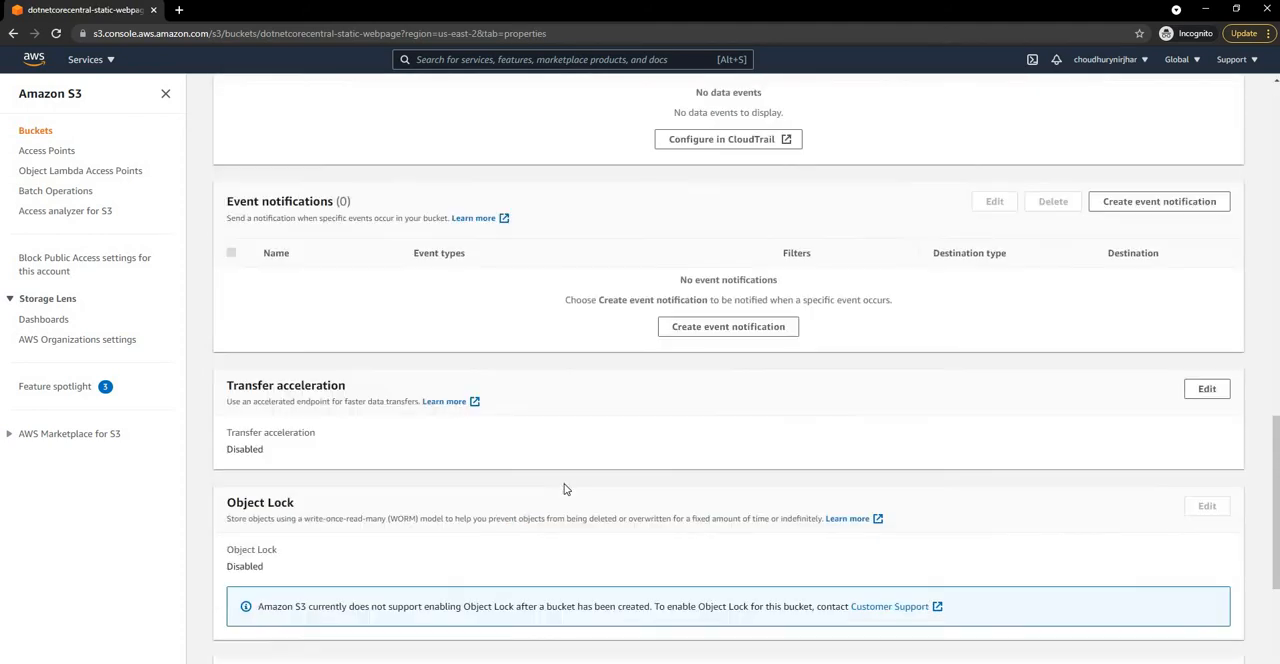
scroll(565, 489, down, 2)
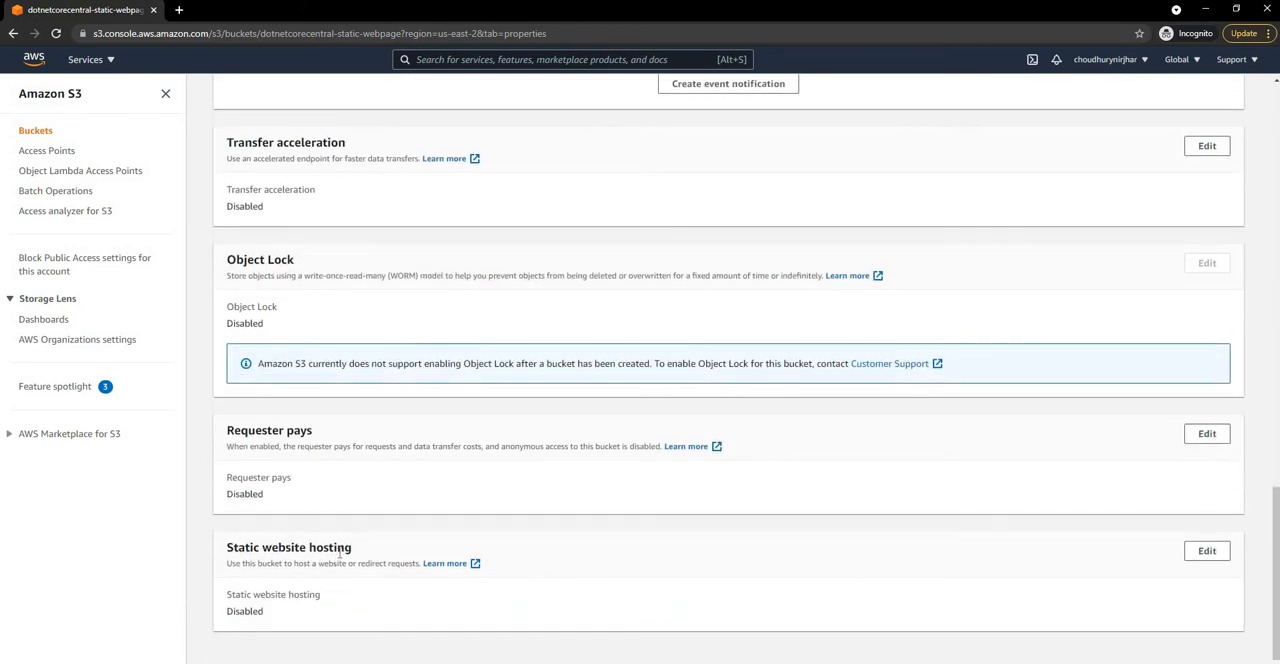
click(1207, 551)
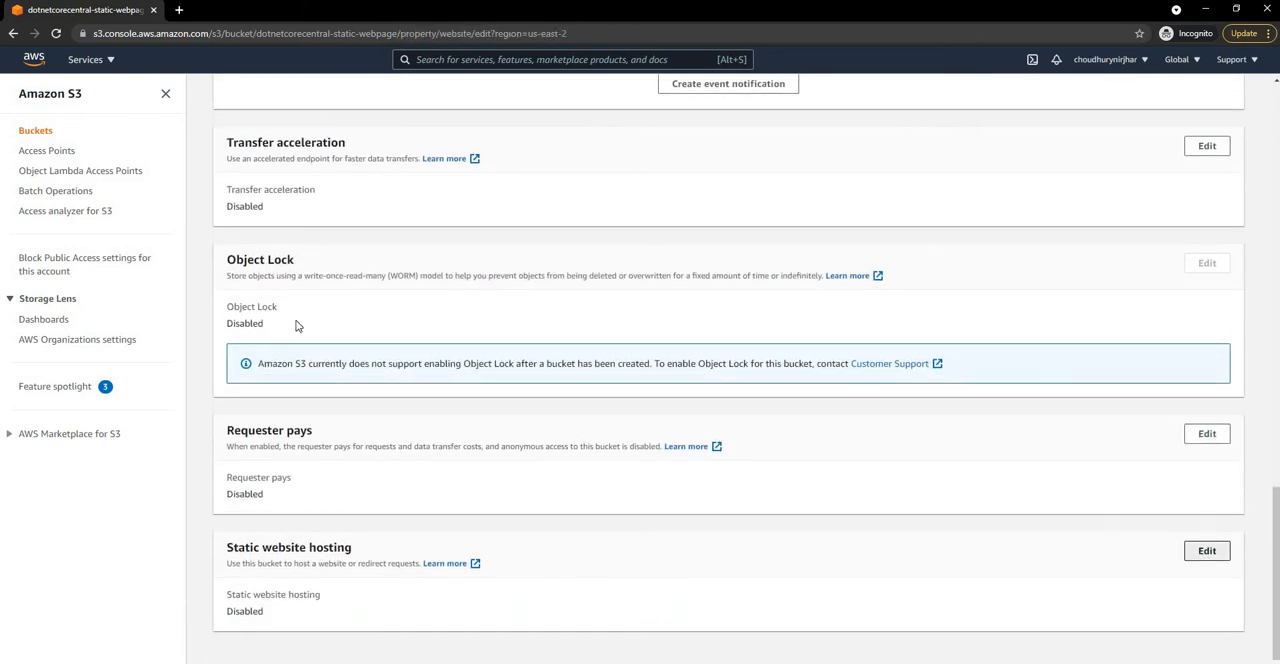
click(250, 272)
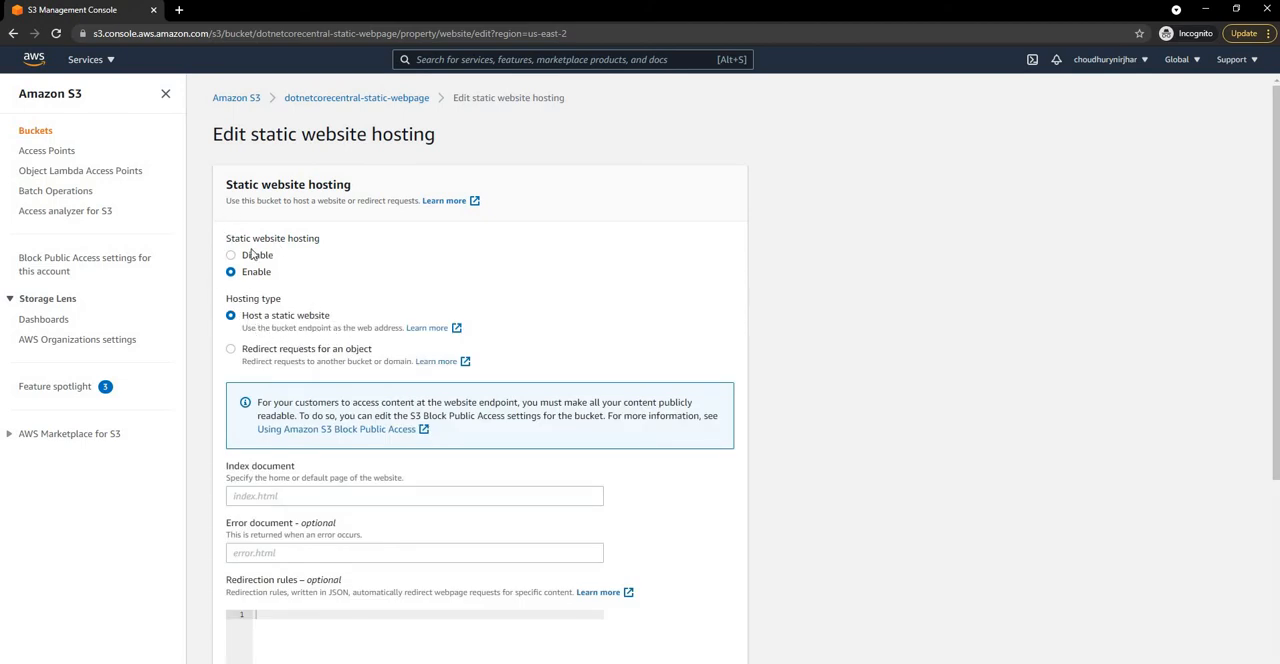
Step: Set both the index document and the error document to index.html and save the static website hosting settings
scroll(791, 414, down, 2)
click(274, 295)
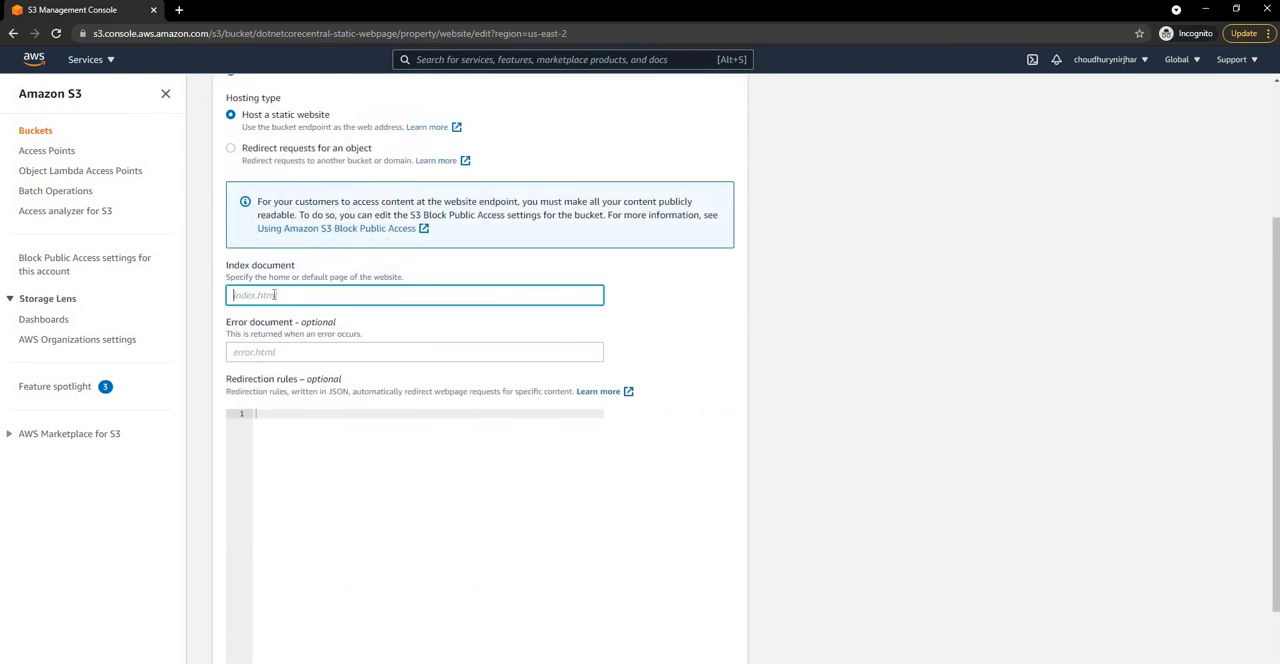
text(index.html)
click(293, 351)
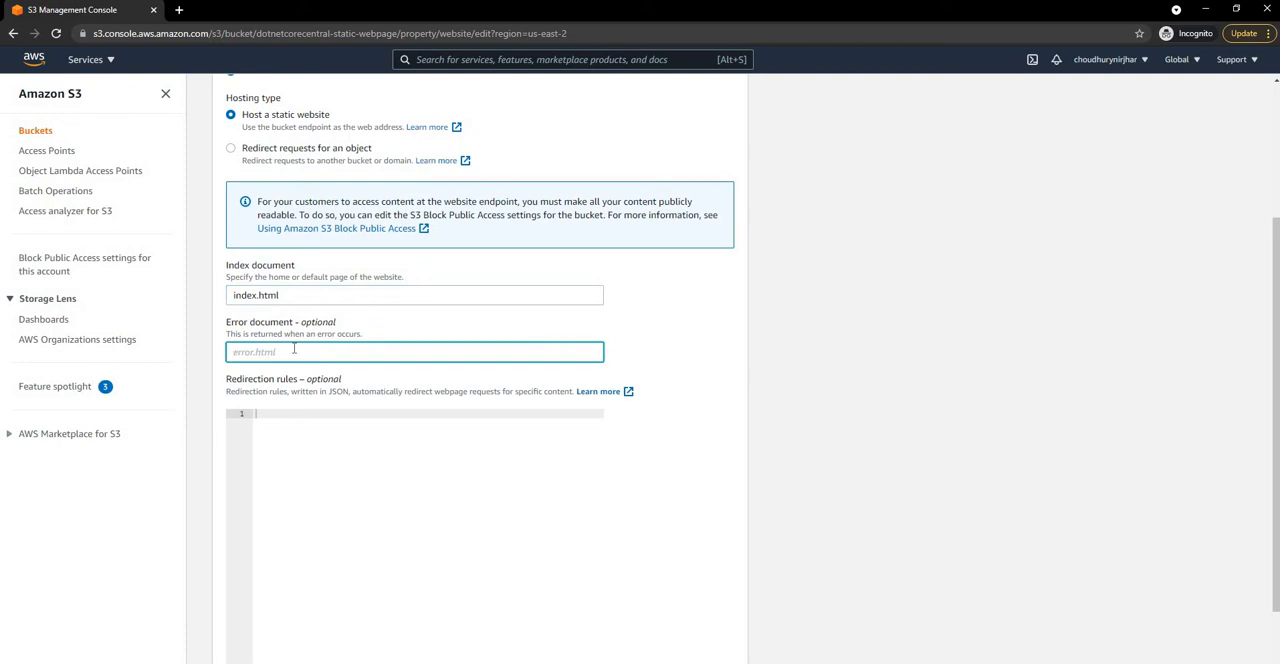
text(index.html)
scroll(749, 495, down, 2)
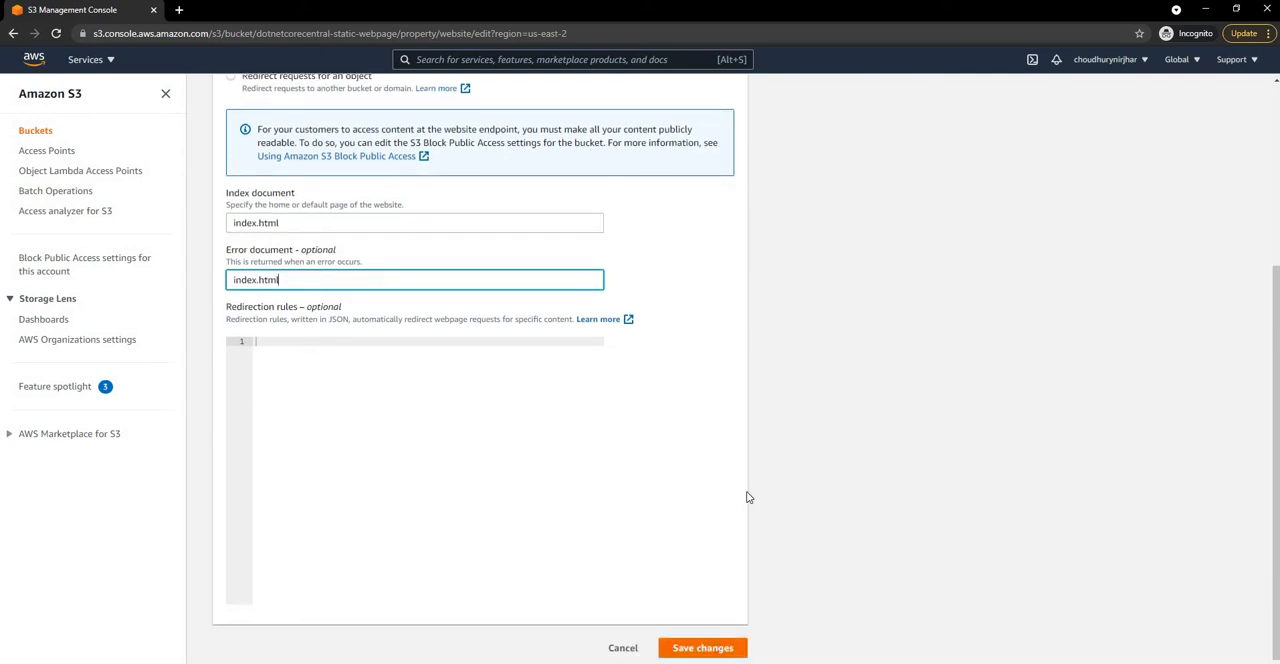
key(Return)
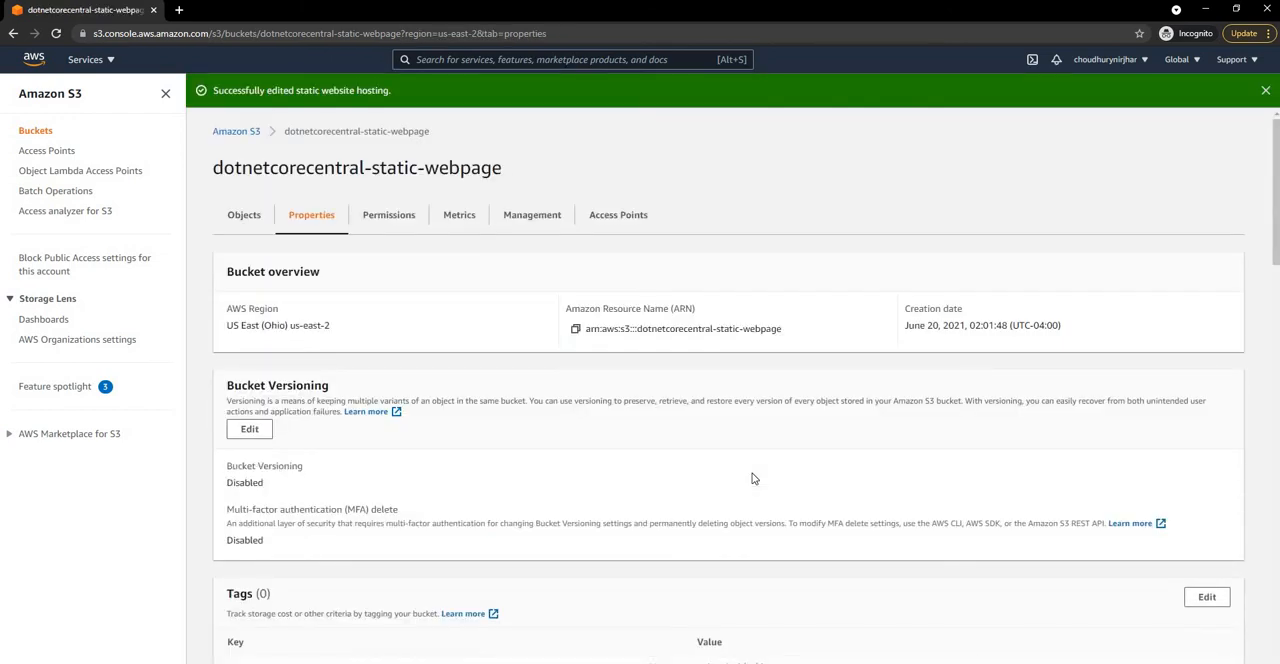
Step: Open the bucket website endpoint to check the hosted page, and return to the bucket's properties
scroll(754, 479, down, 14)
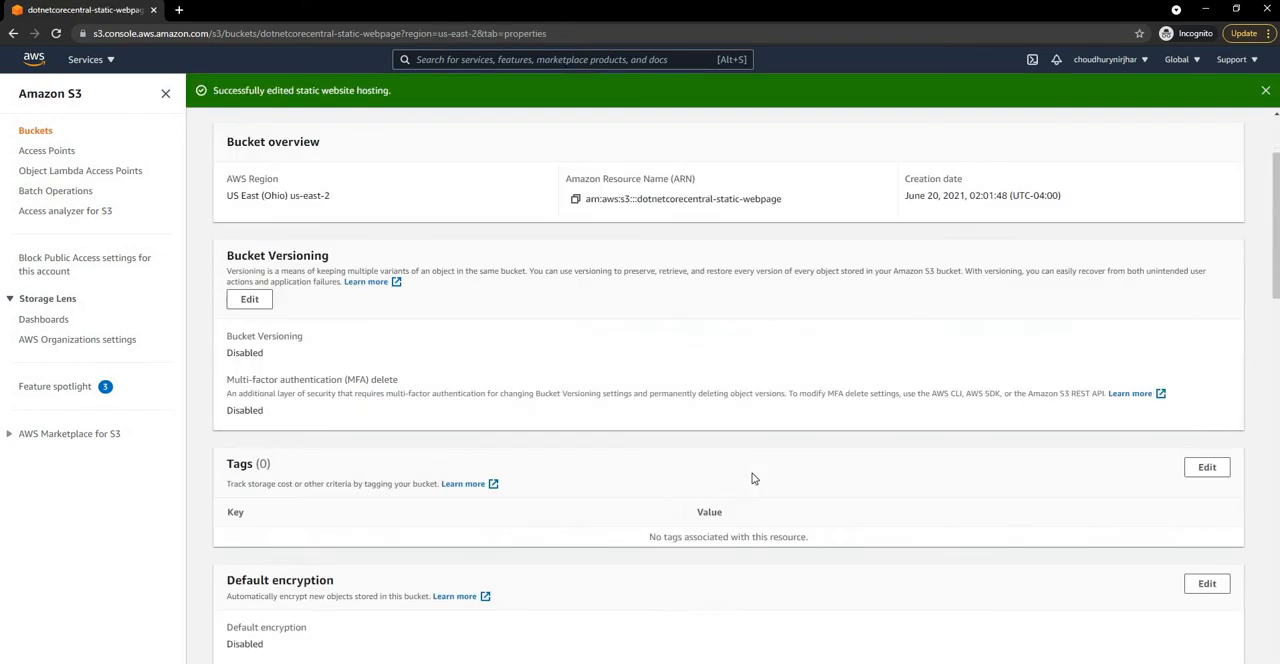
scroll(754, 479, down, 3)
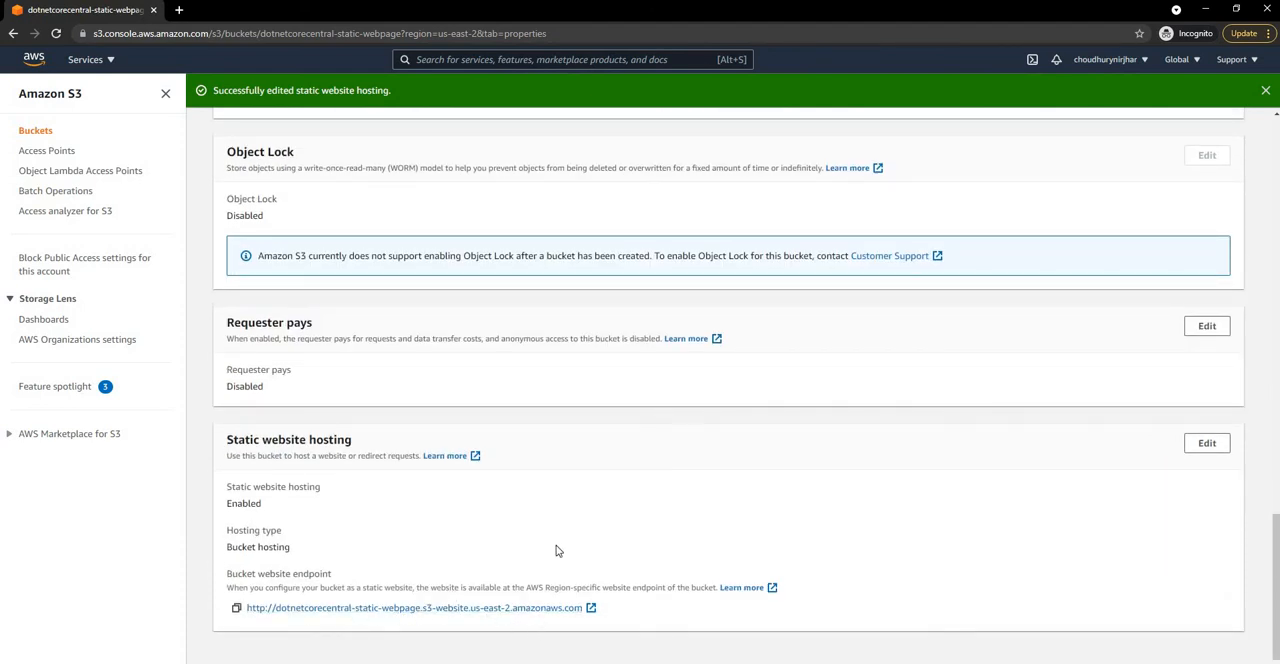
click(510, 608)
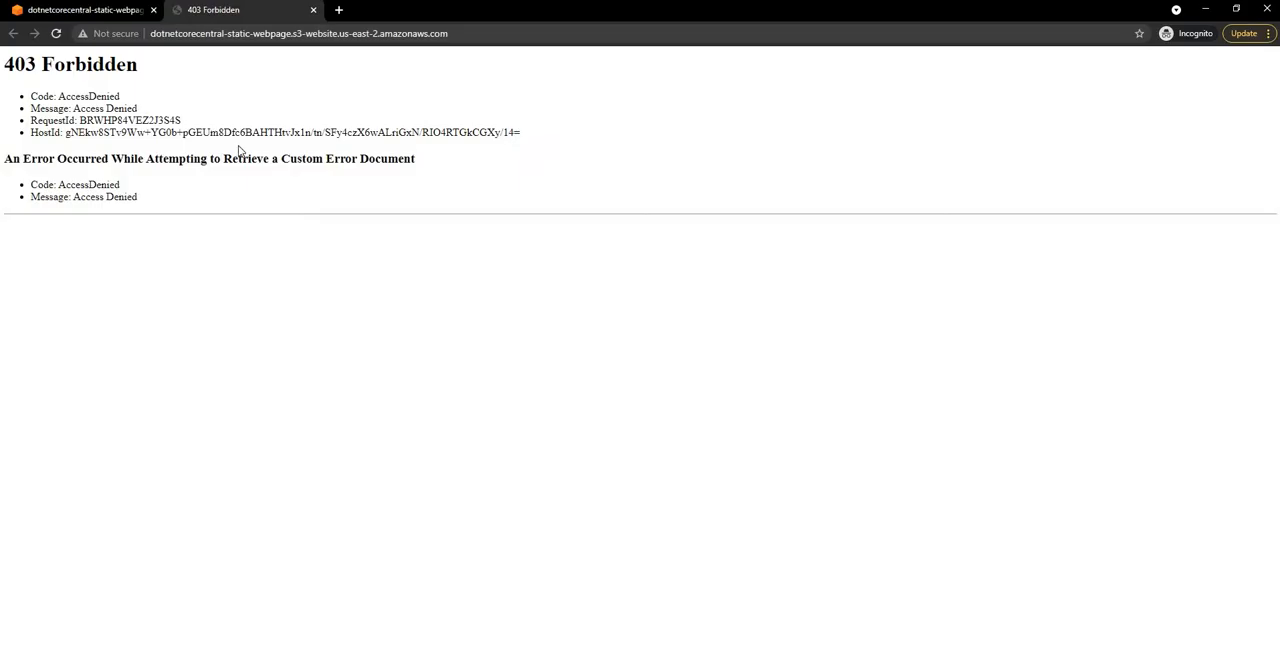
click(100, 12)
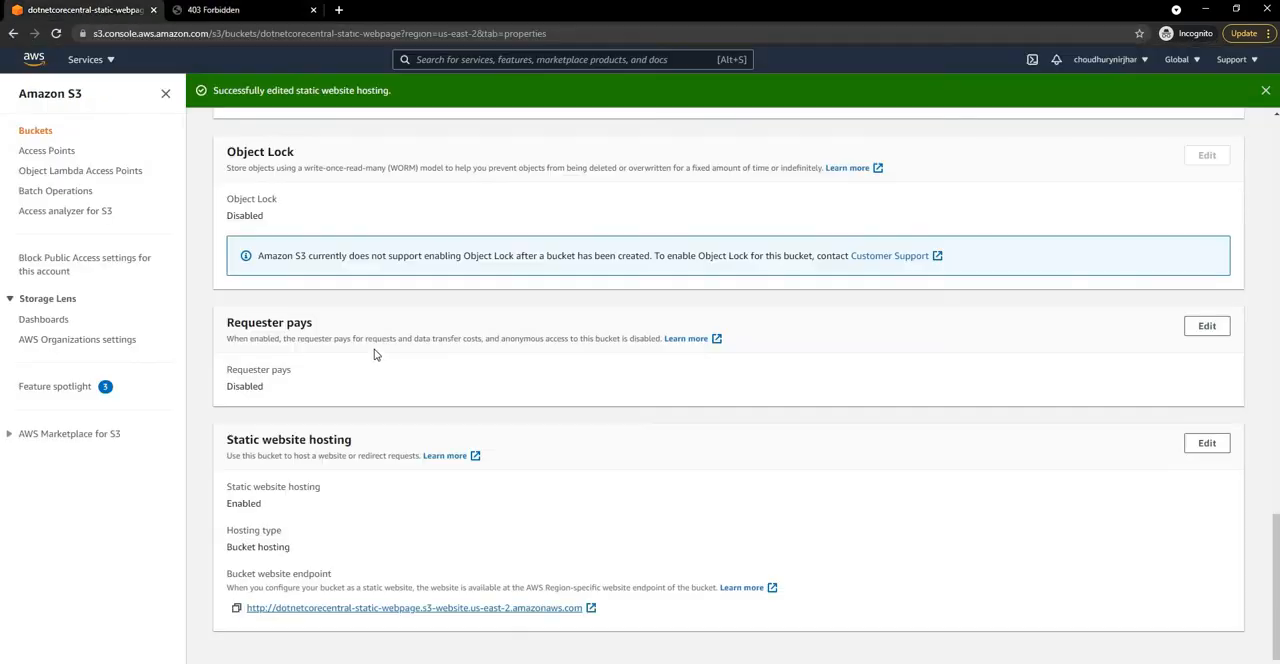
Step: Upload index.html from the C: drive's code\s3 folder to the dotnetcorecentral-static-webpage bucket and close the upload status
scroll(375, 353, up, 20)
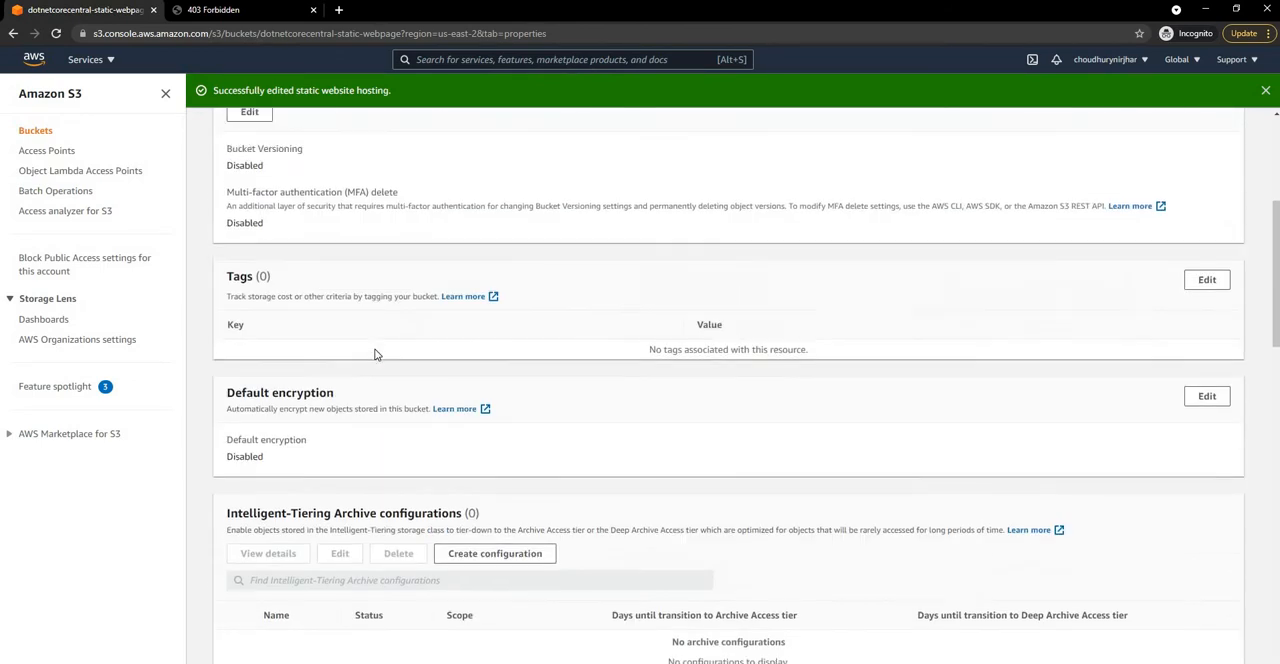
click(244, 216)
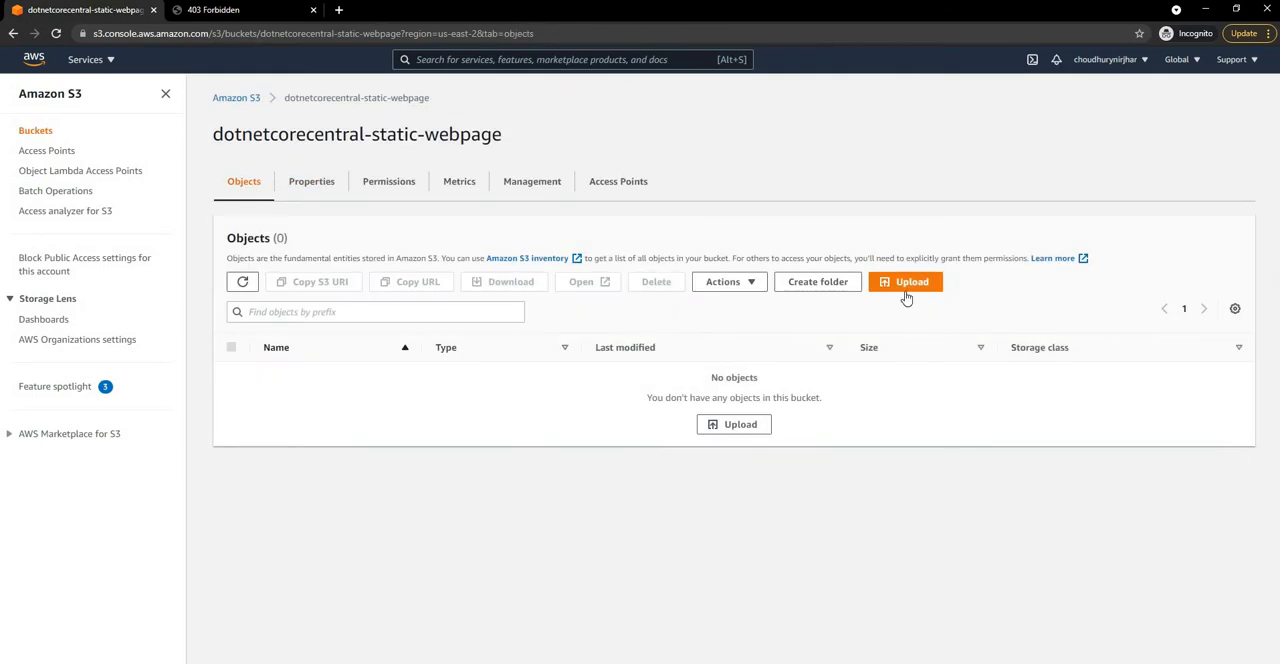
click(909, 283)
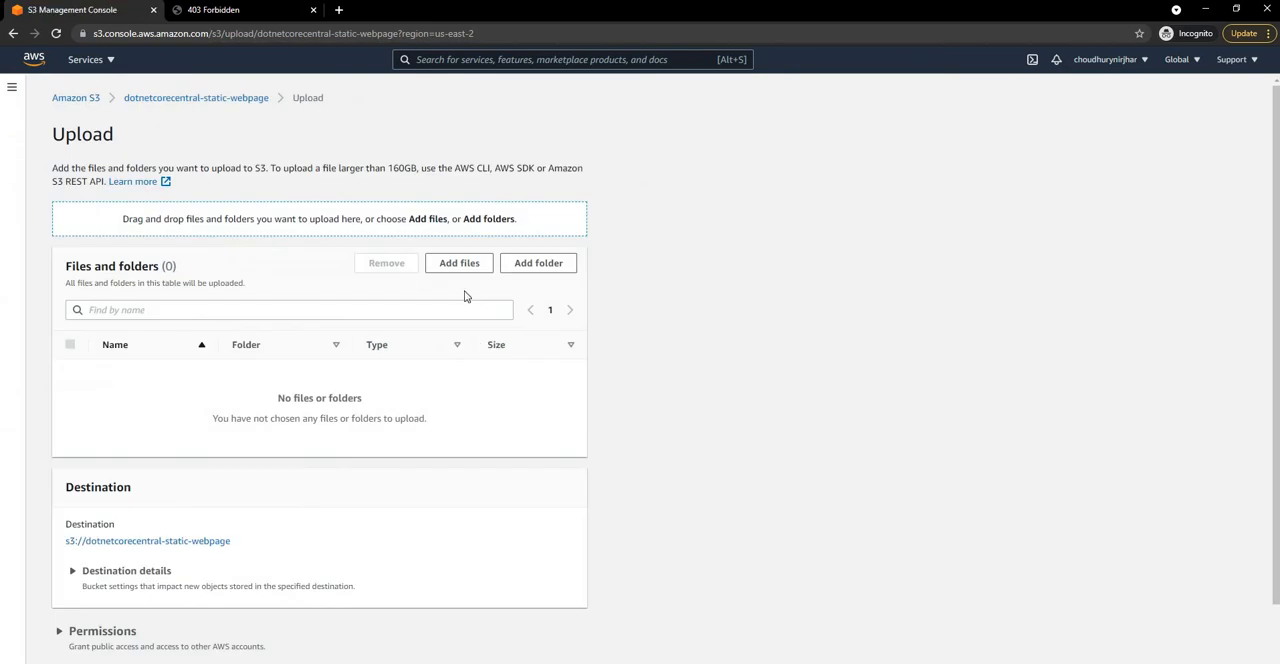
click(469, 270)
click(86, 98)
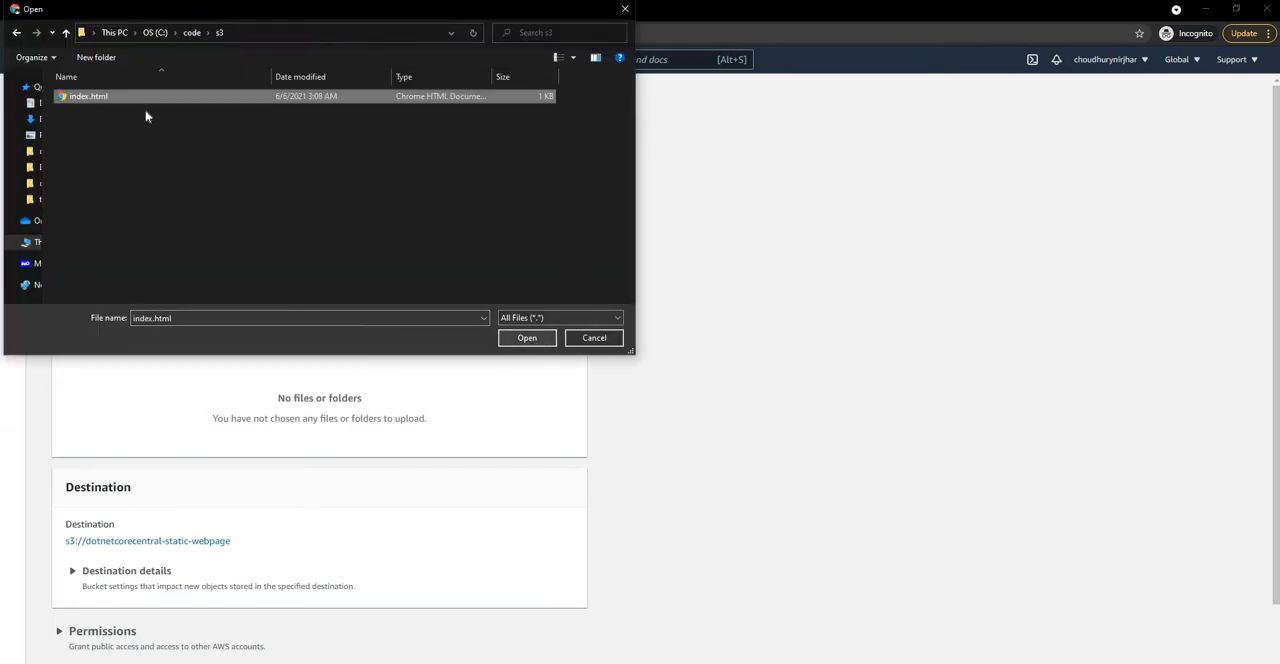
click(528, 339)
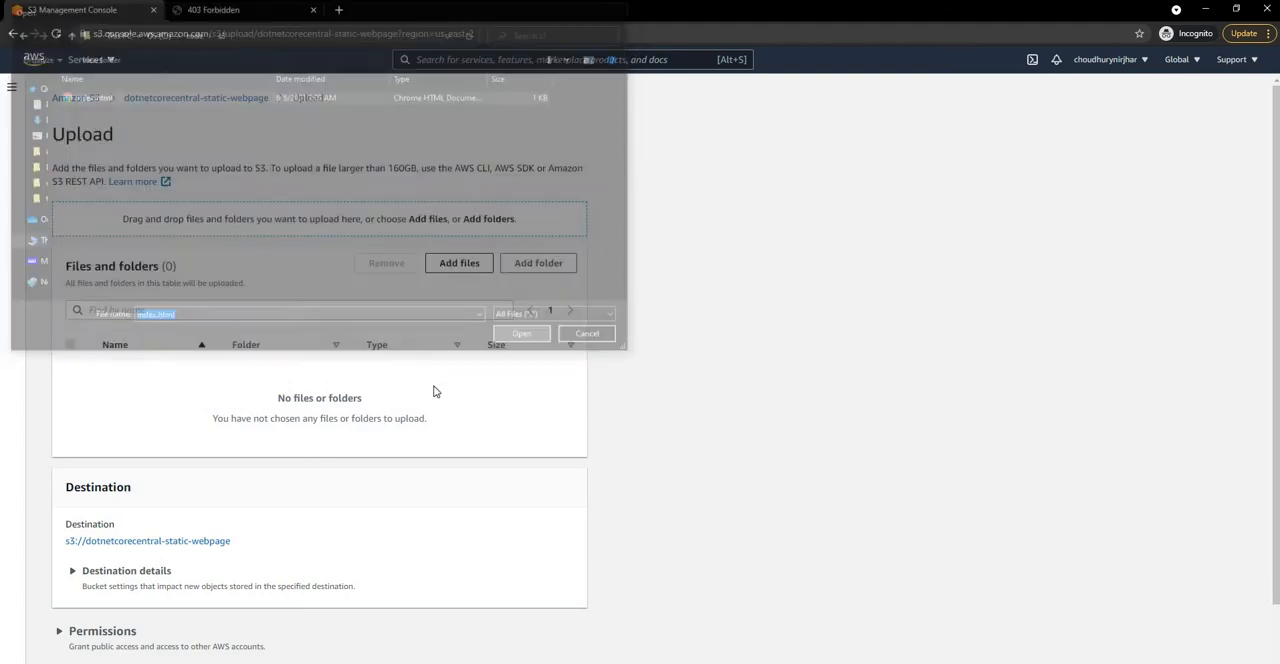
click(561, 640)
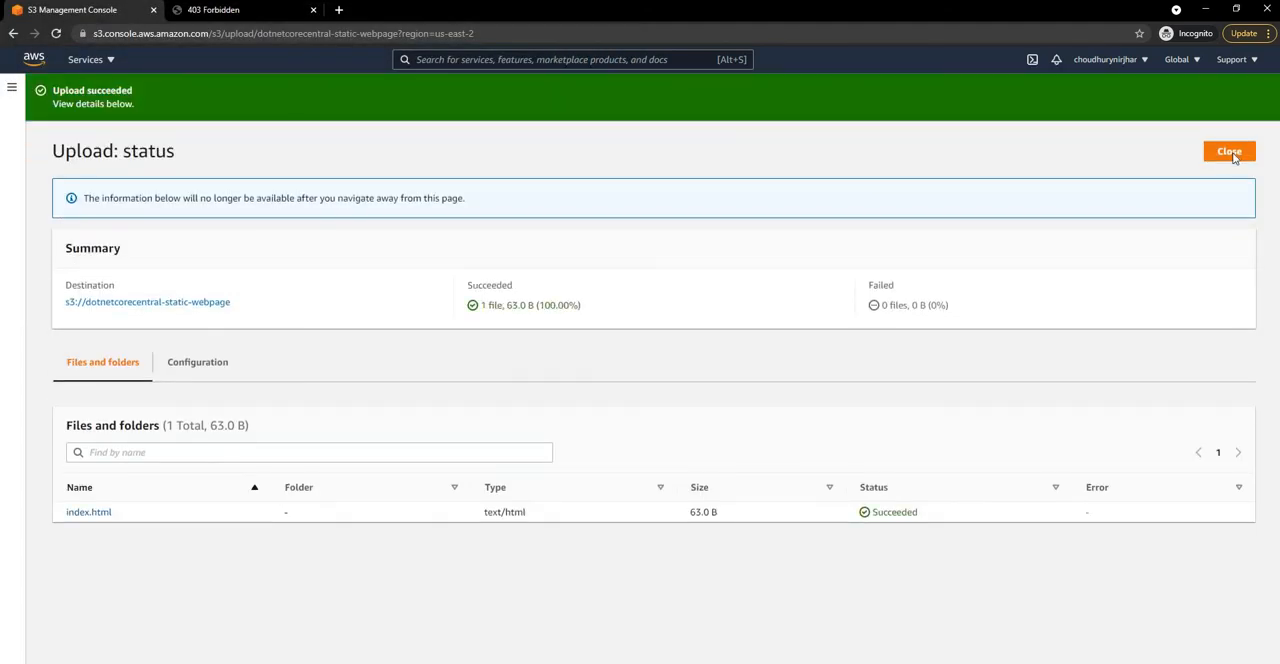
click(1229, 152)
Step: Reload the bucket website endpoint to check the hosted page, and return to the S3 console
click(213, 10)
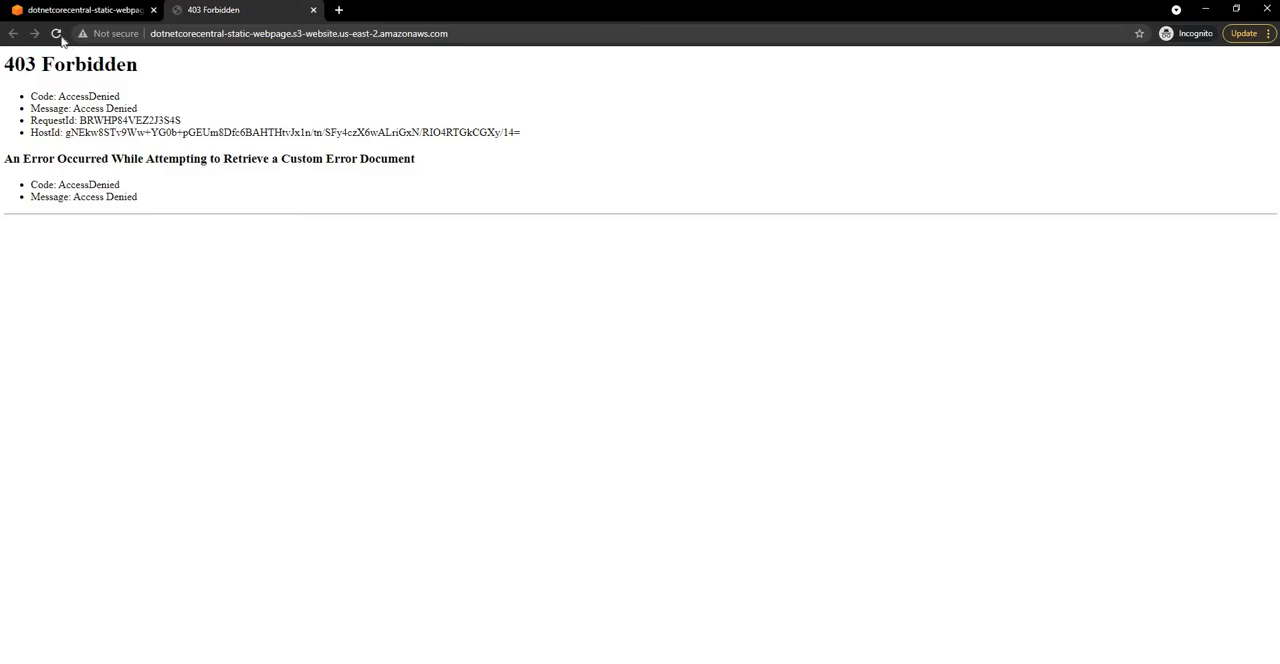
click(57, 34)
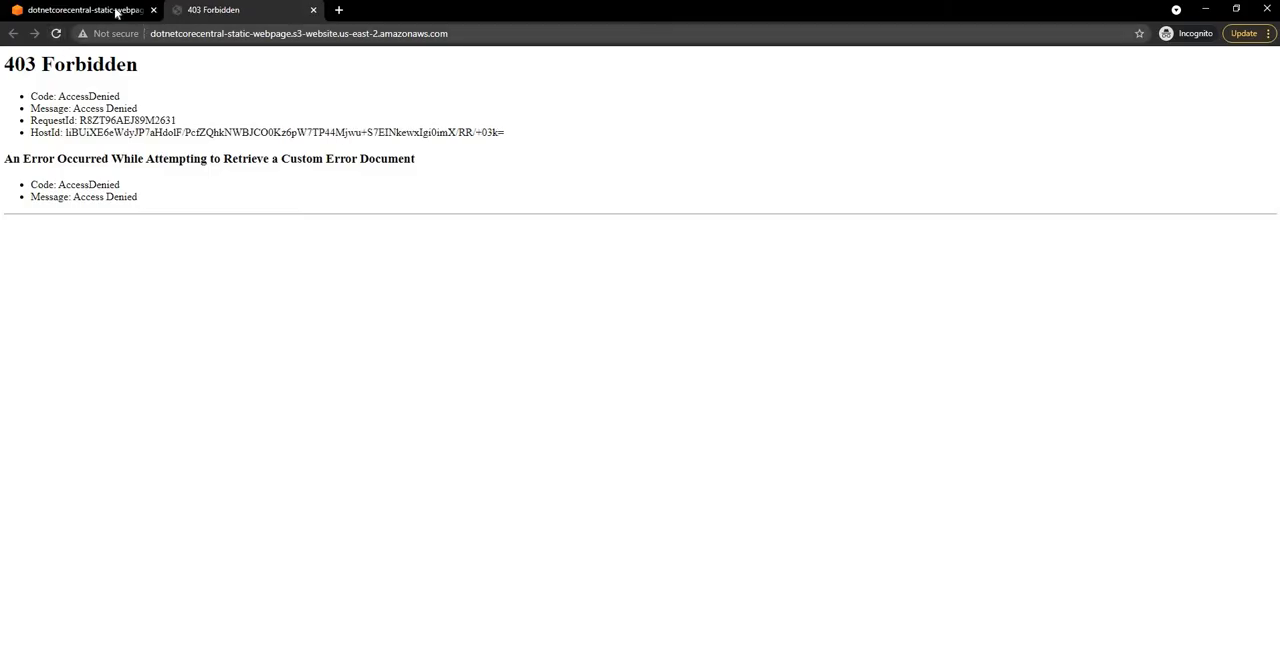
key(ctrl+shift+Tab)
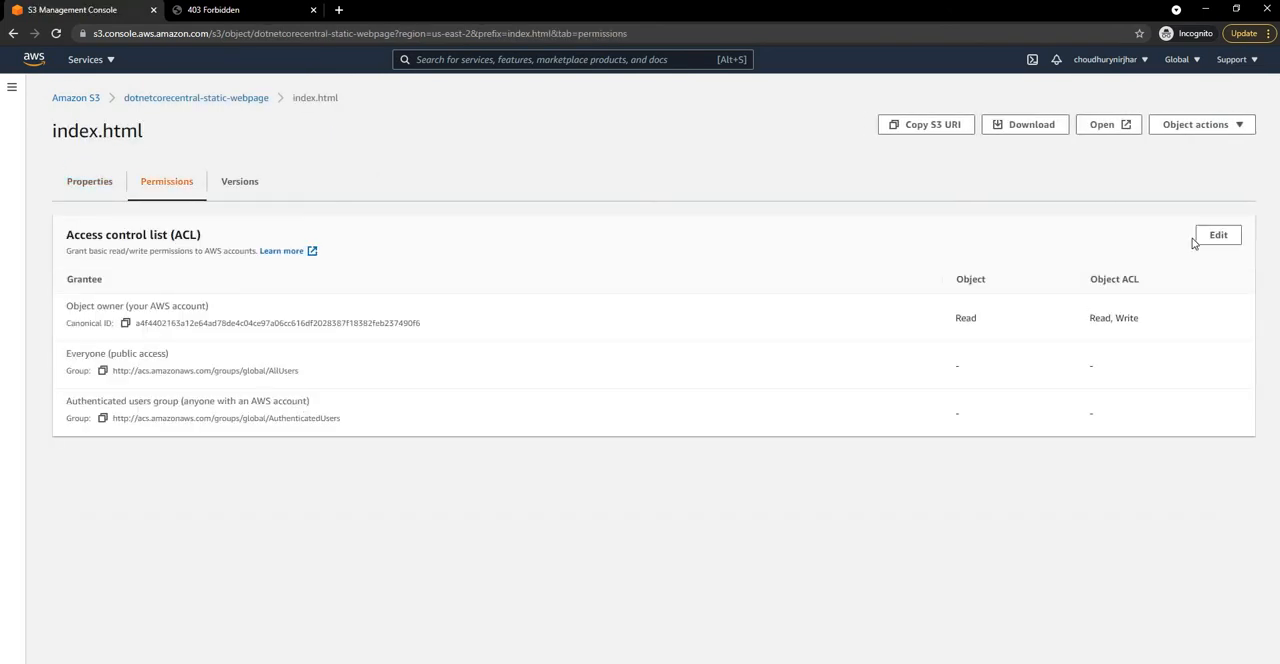
Step: Grant Everyone (public access) read permission on index.html's object and object ACL, acknowledge the effects and save the changes
click(1217, 234)
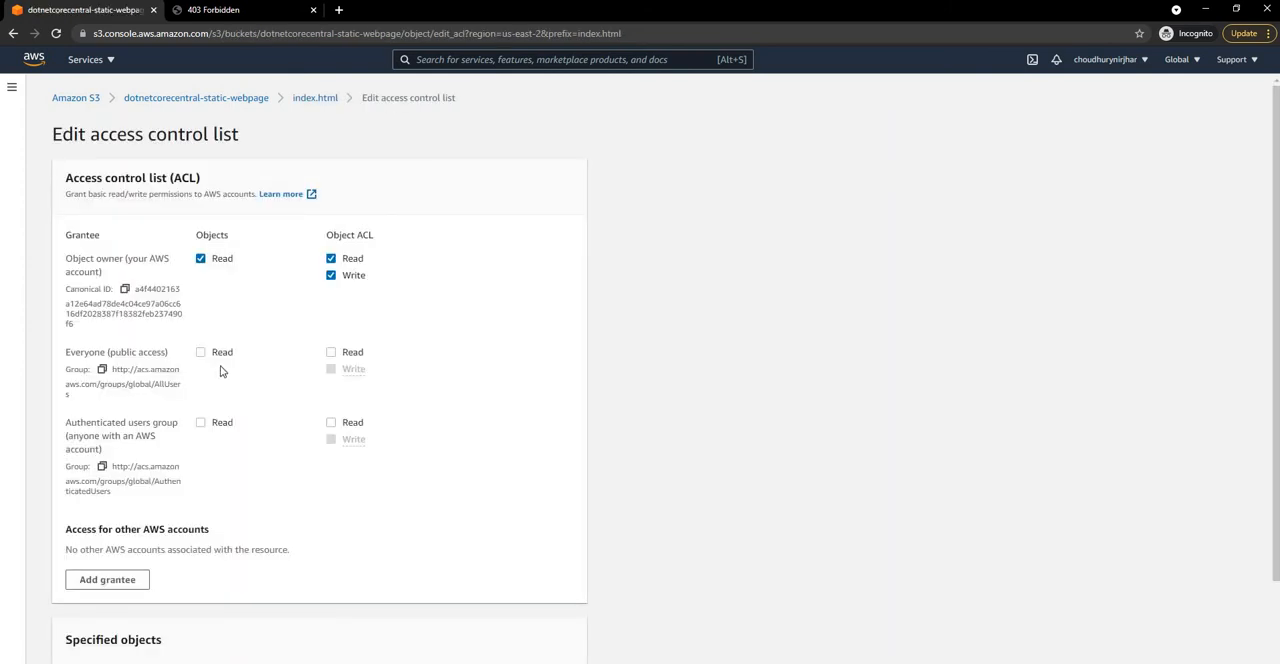
click(333, 353)
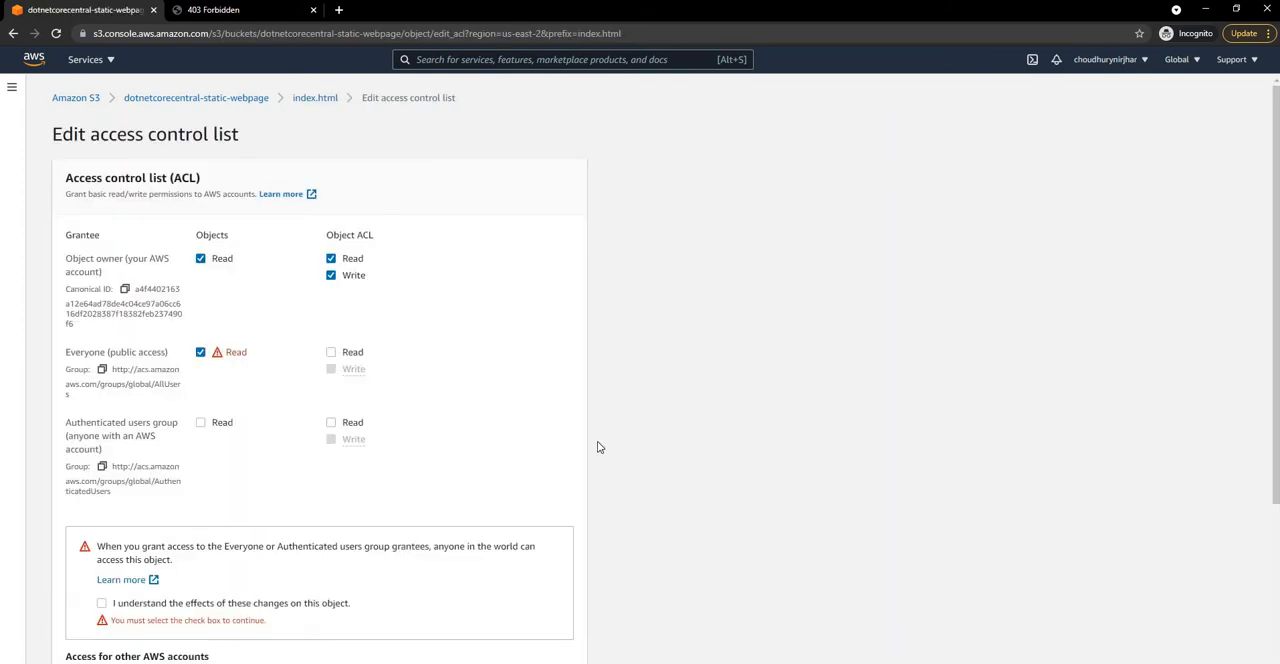
scroll(115, 469, down, 1)
click(103, 469)
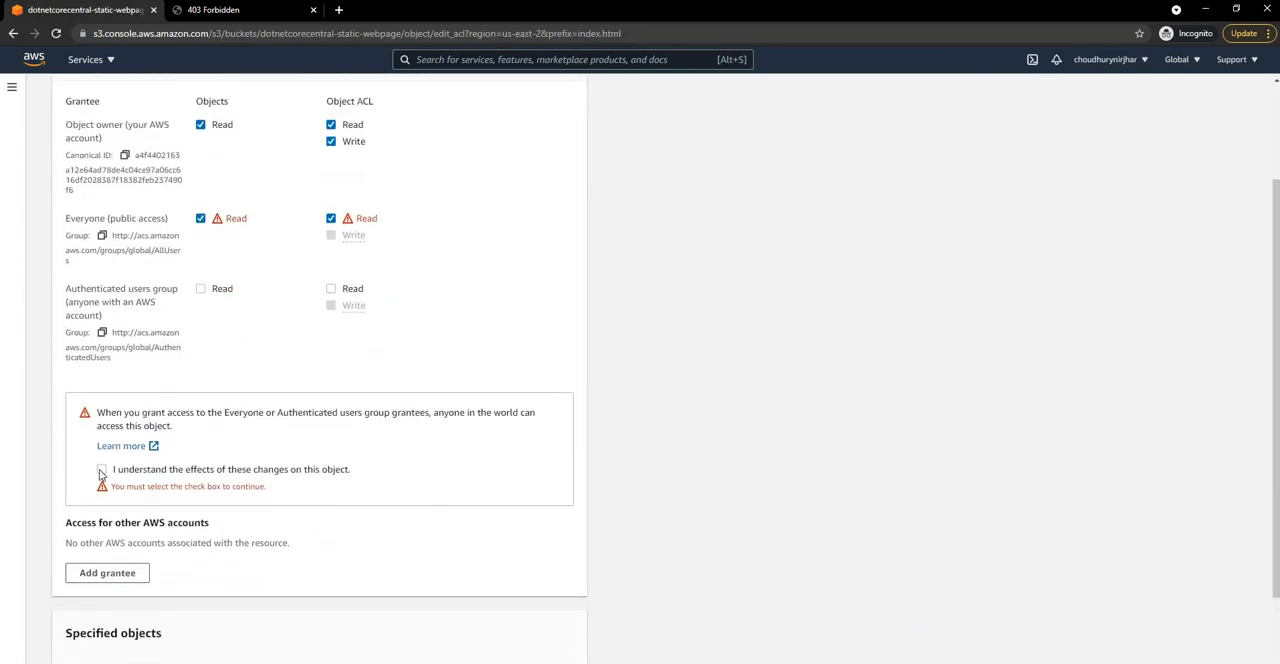
scroll(566, 660, down, 1)
click(556, 648)
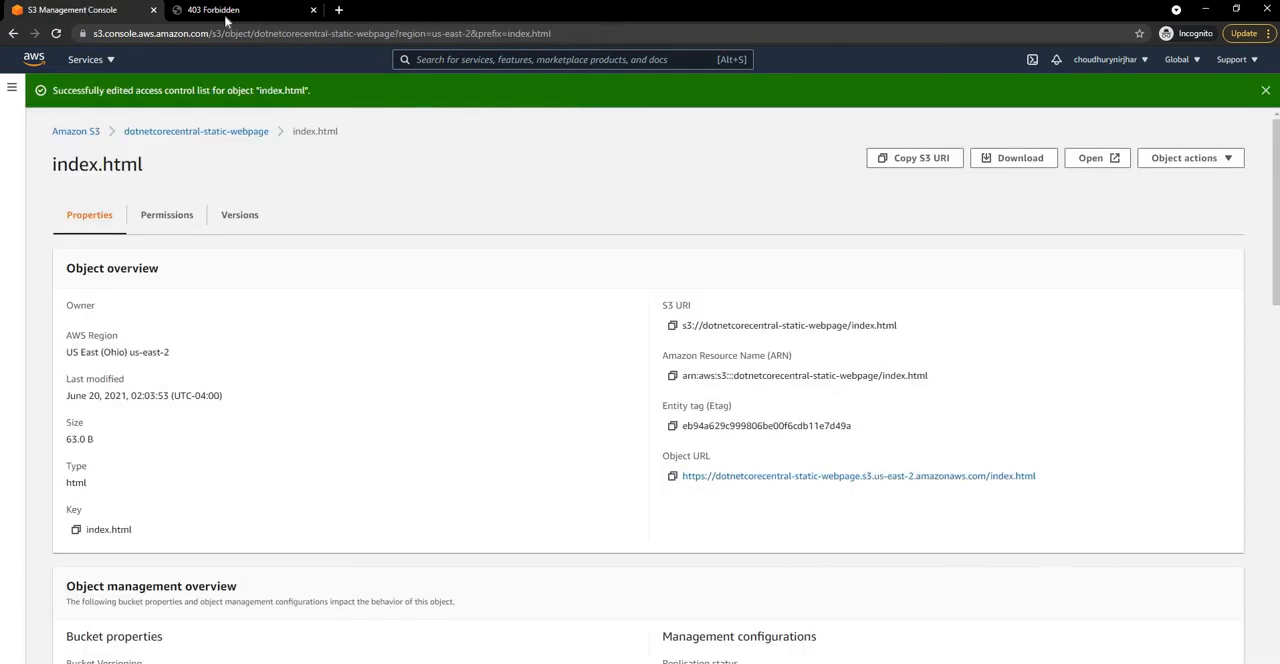
Step: Reload the bucket website endpoint, compare it with the local index.html page, and return to the S3 console
click(226, 16)
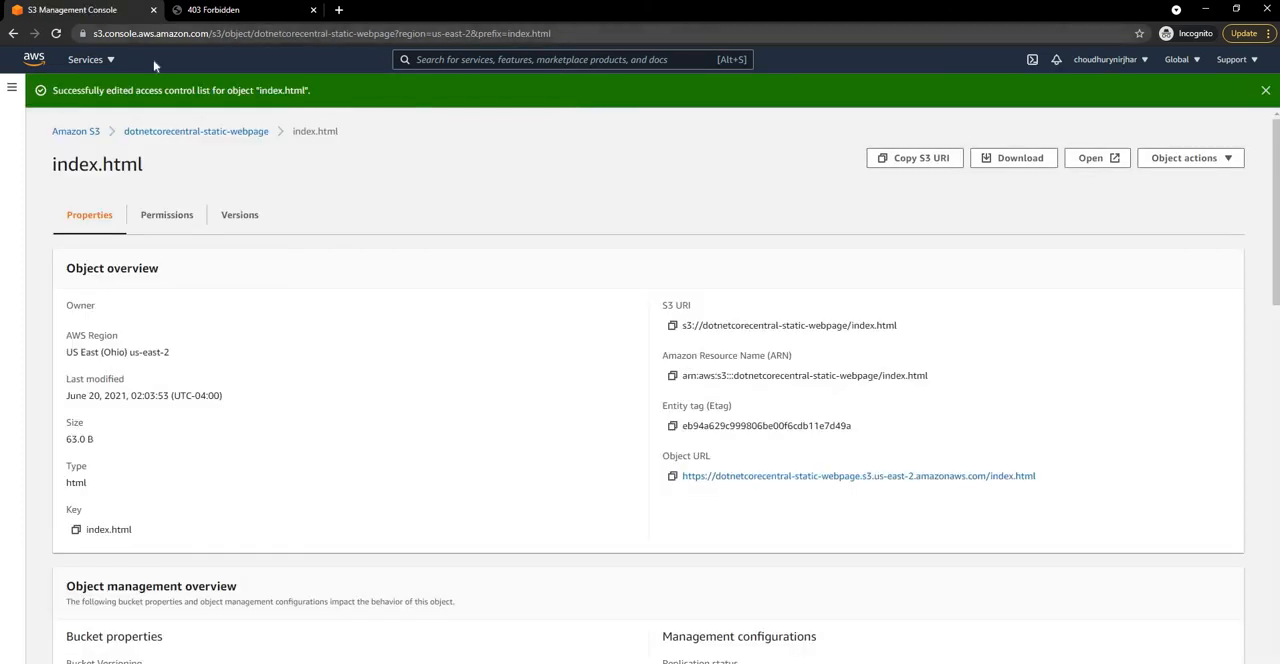
key(F5)
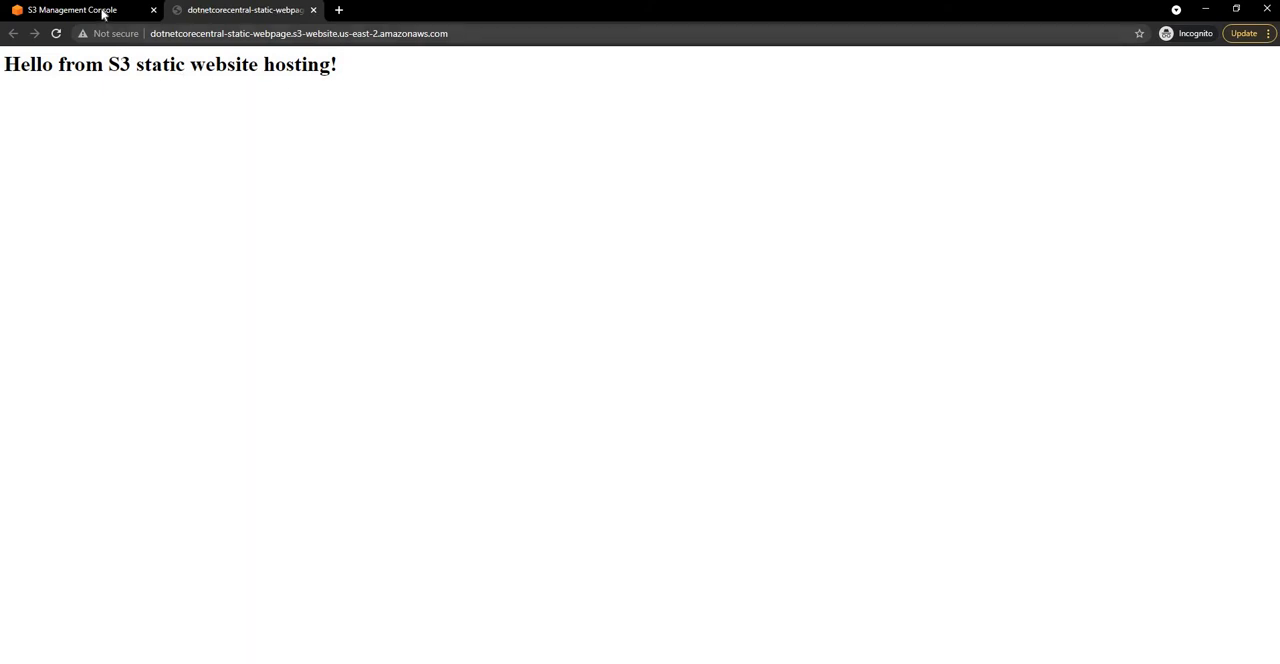
key(alt+Tab)
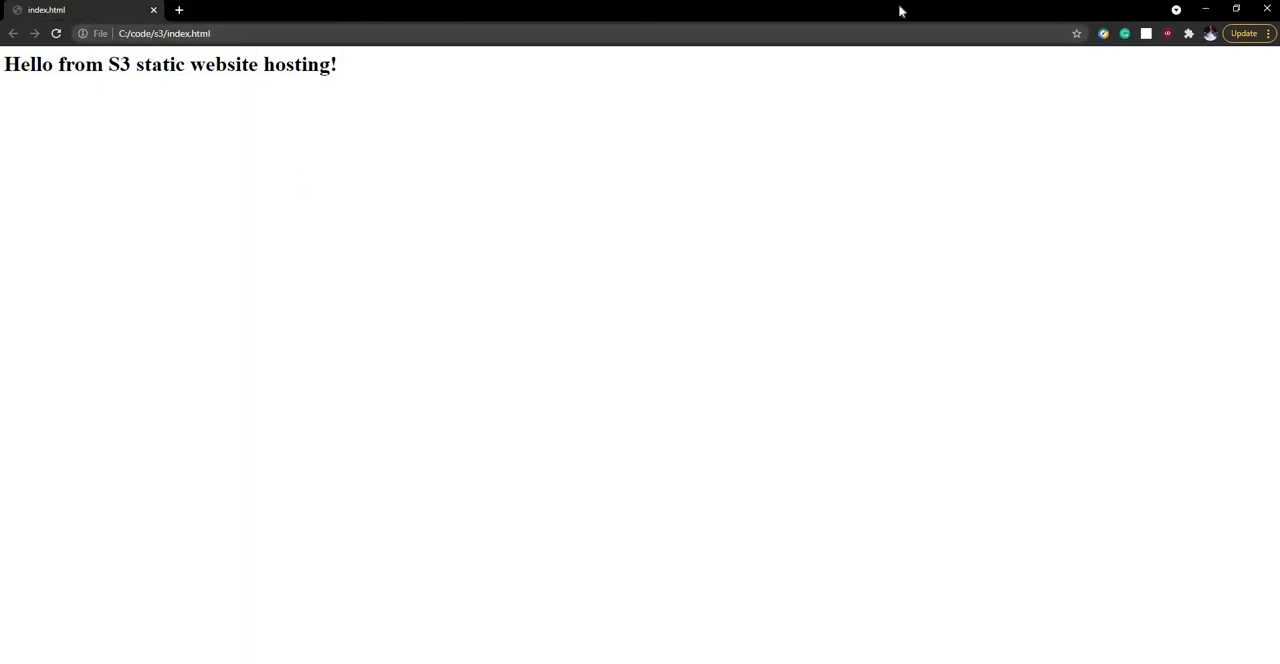
click(1208, 10)
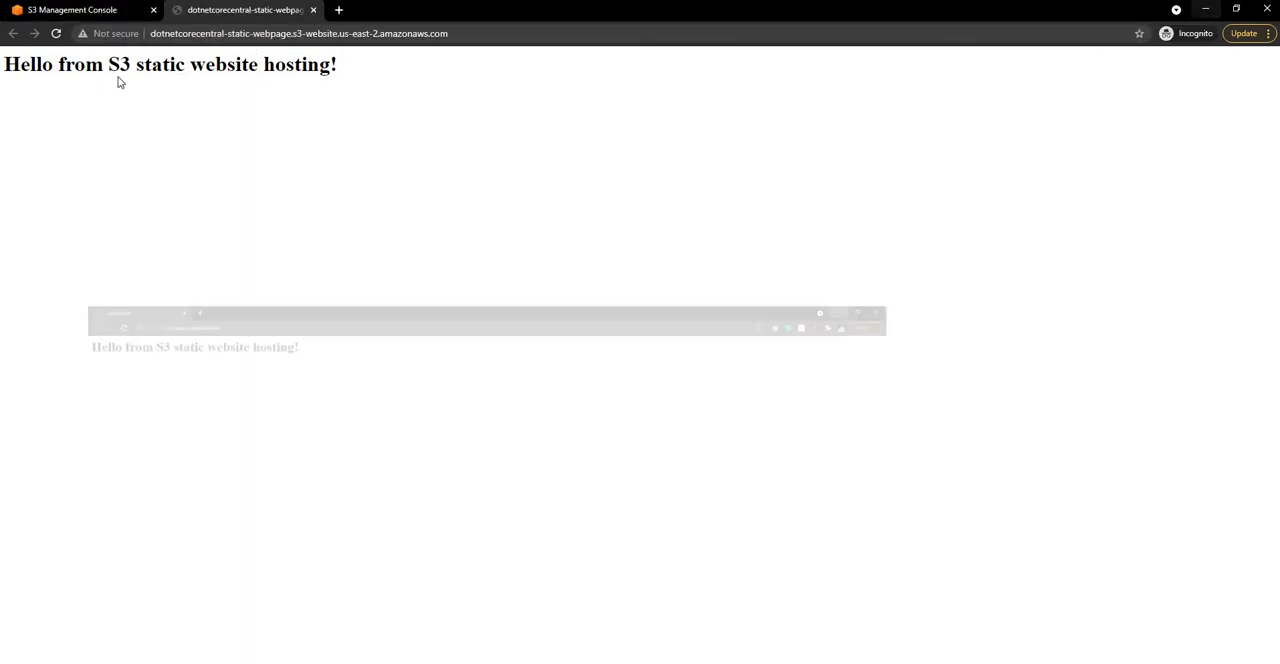
click(110, 10)
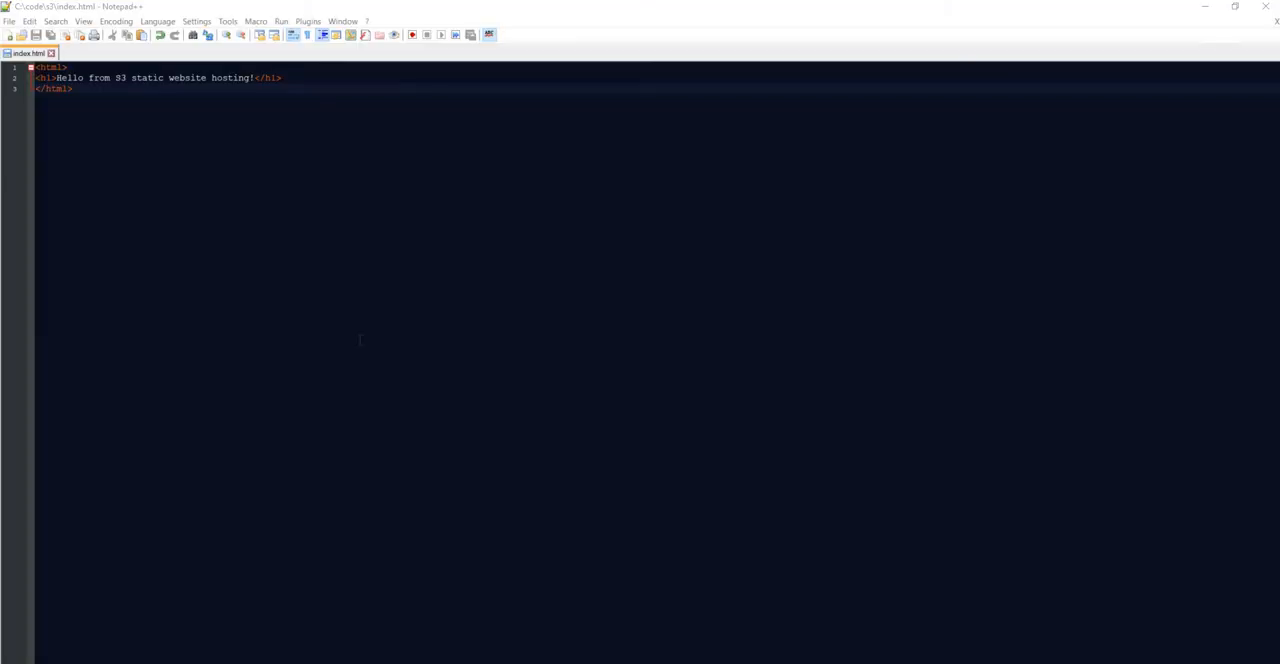
Step: In Notepad++, create a new file with a test() function that logs "Test JavaScript function call from S3 website" to the console
double_click(70, 54)
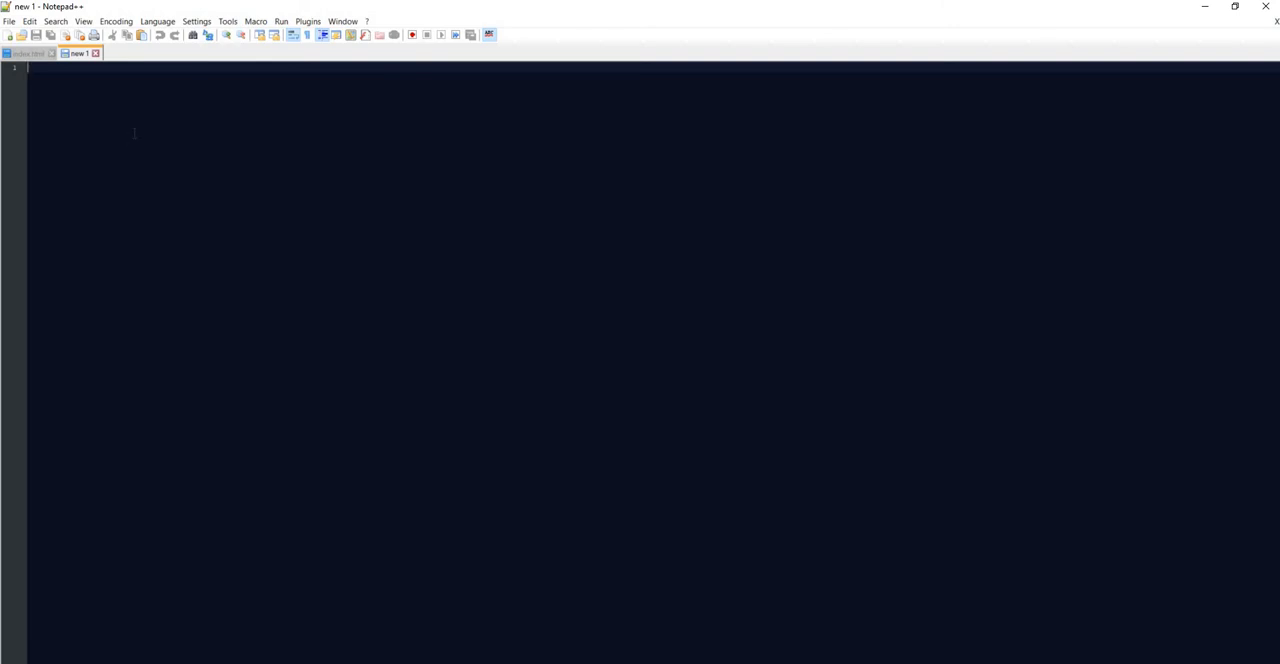
text(<)
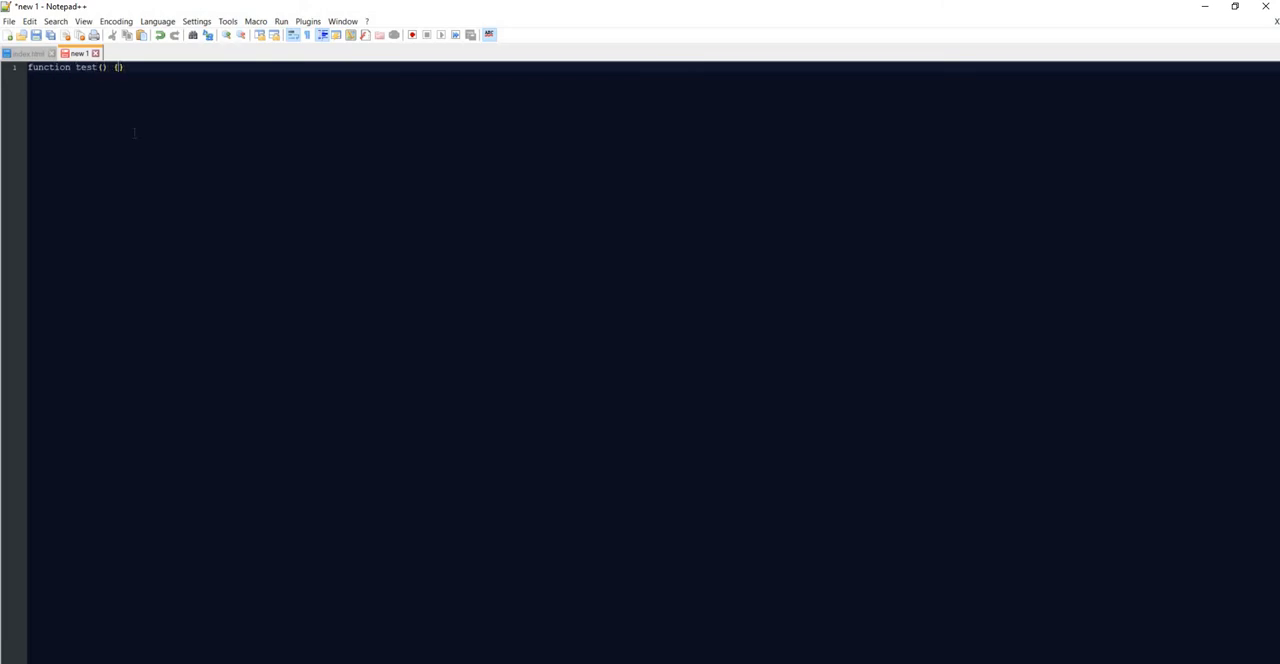
key(Return)
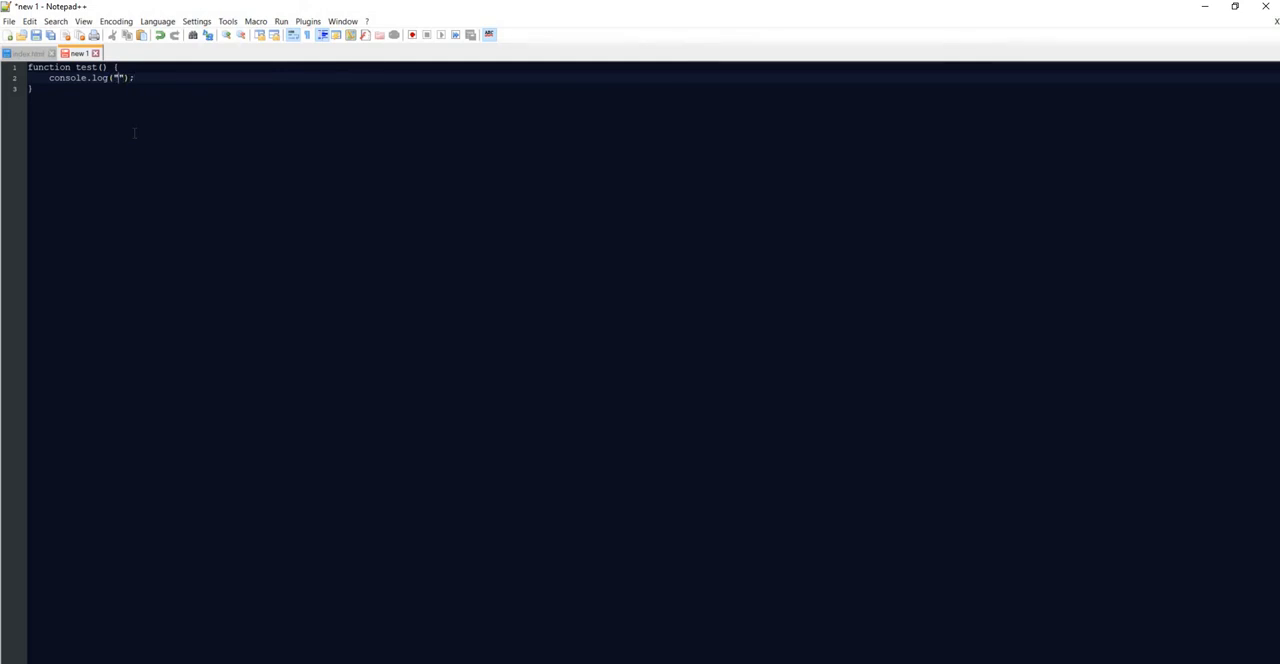
text(Test )
text(Java)
text(Script function)
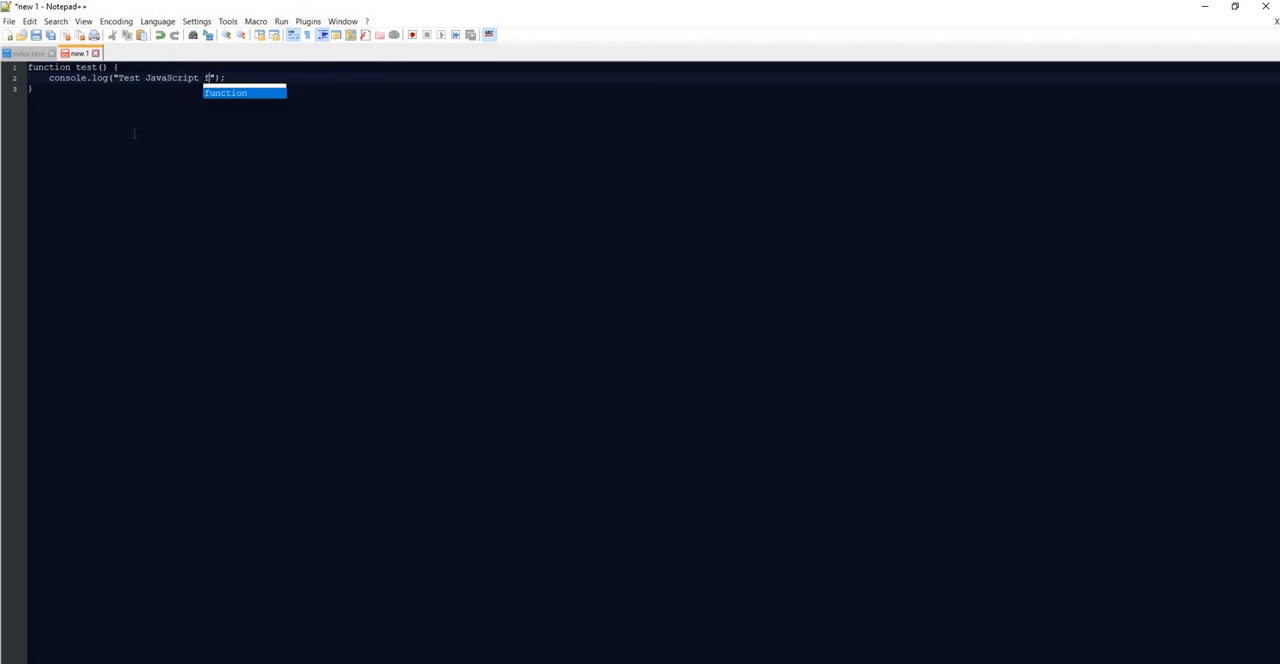
text( call from)
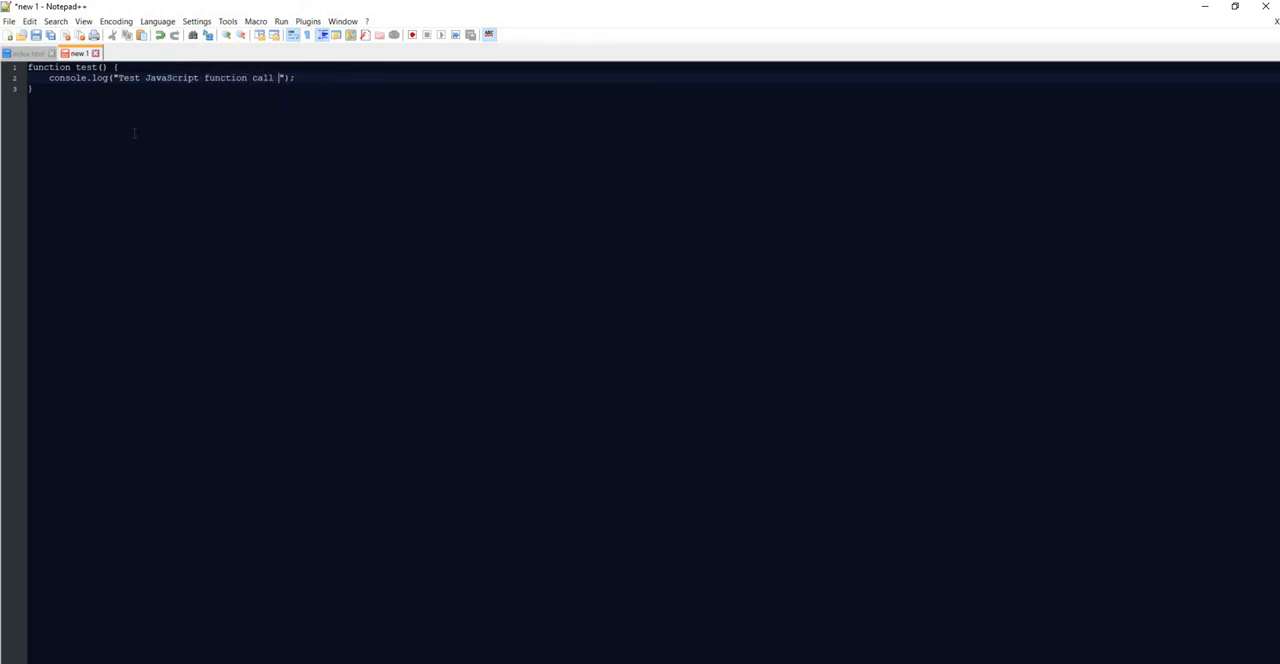
text( S3 website)
Step: Save the new file as test.js in the C: drive's code\s3 folder, with all types as the file type
key(ctrl+s)
click(150, 294)
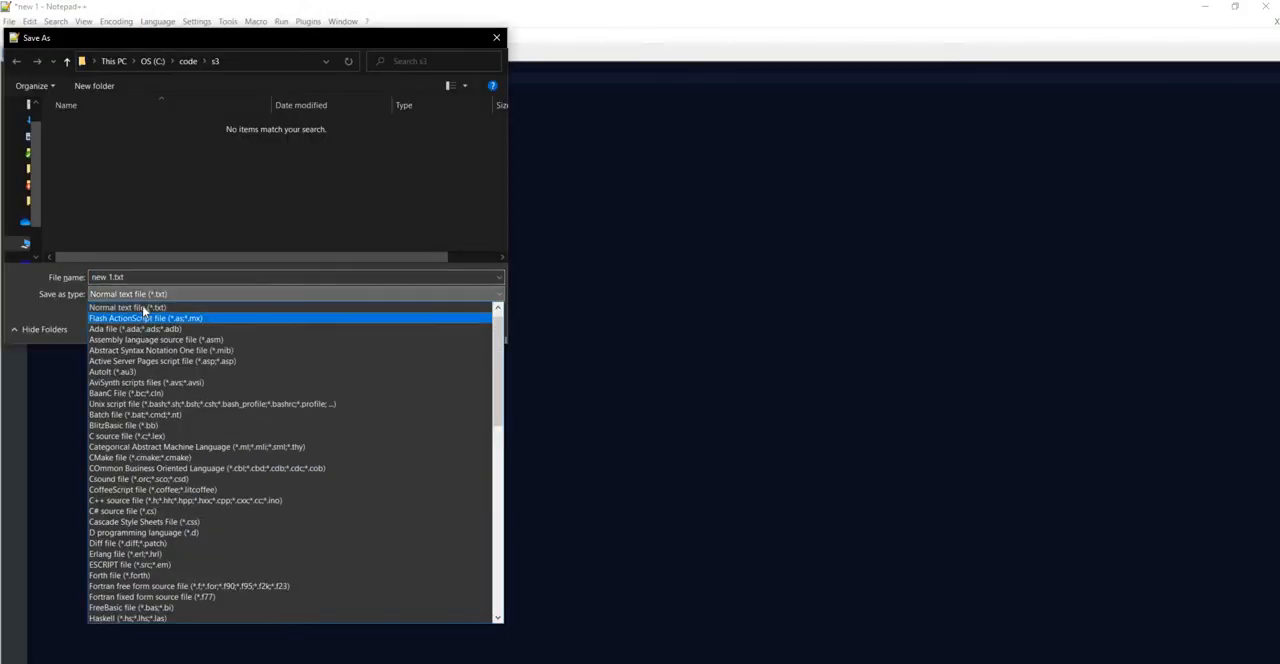
click(112, 306)
drag(126, 277, 90, 277)
text(test.js)
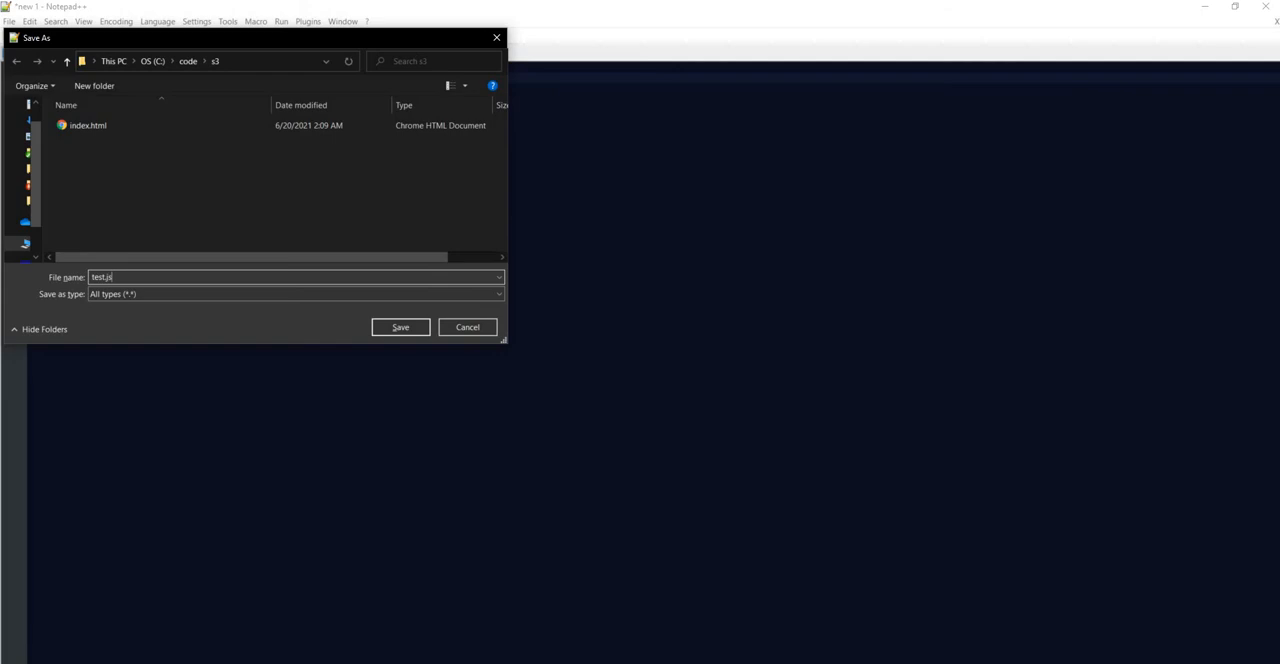
key(Return)
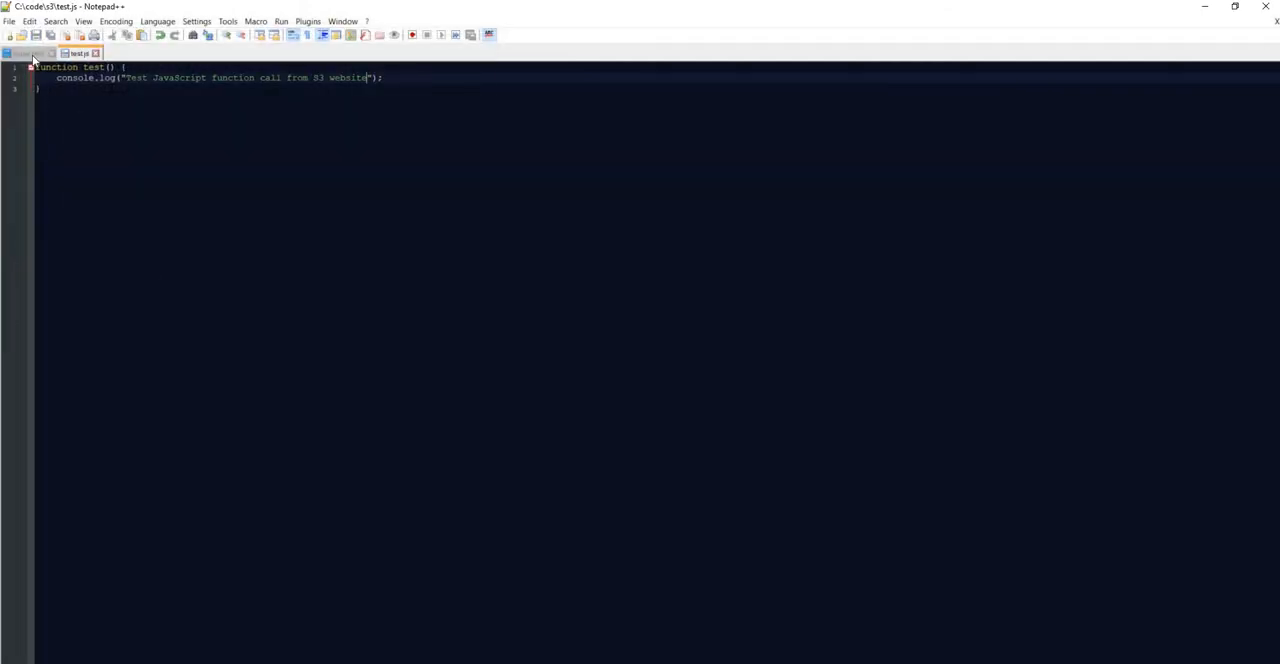
Step: In index.html, add an empty script element with opening and closing tags on a new line below the opening html tag
click(30, 54)
key(Up)
key(Up)
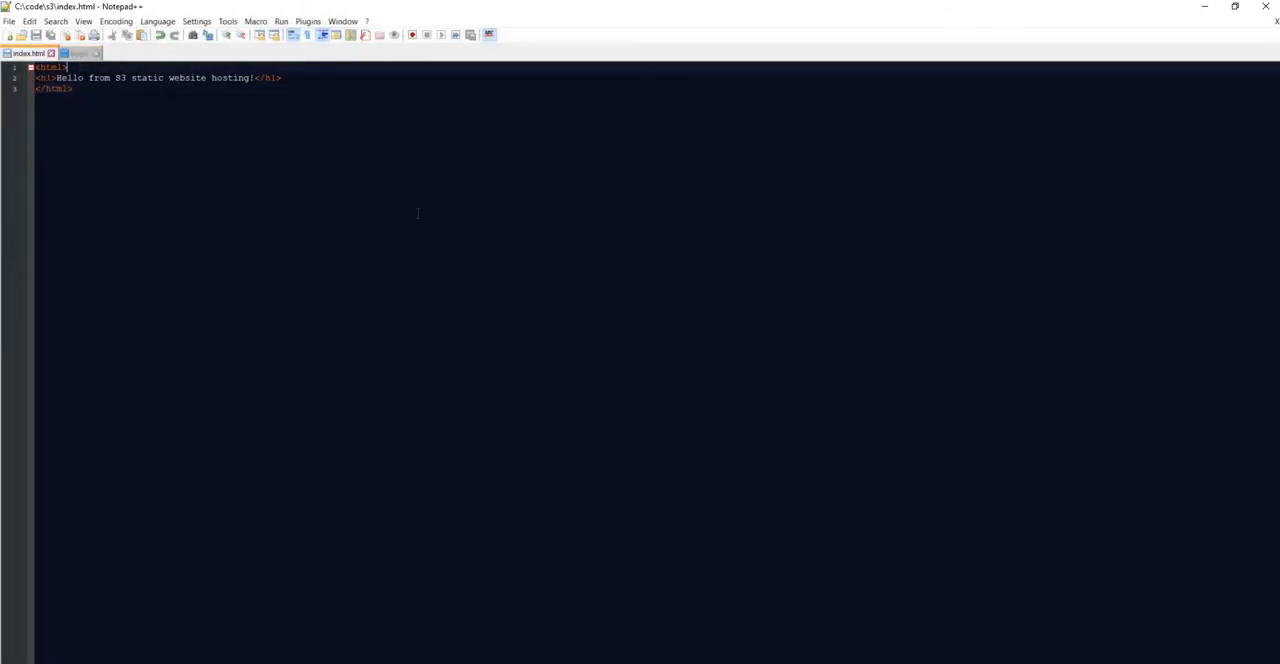
key(Return)
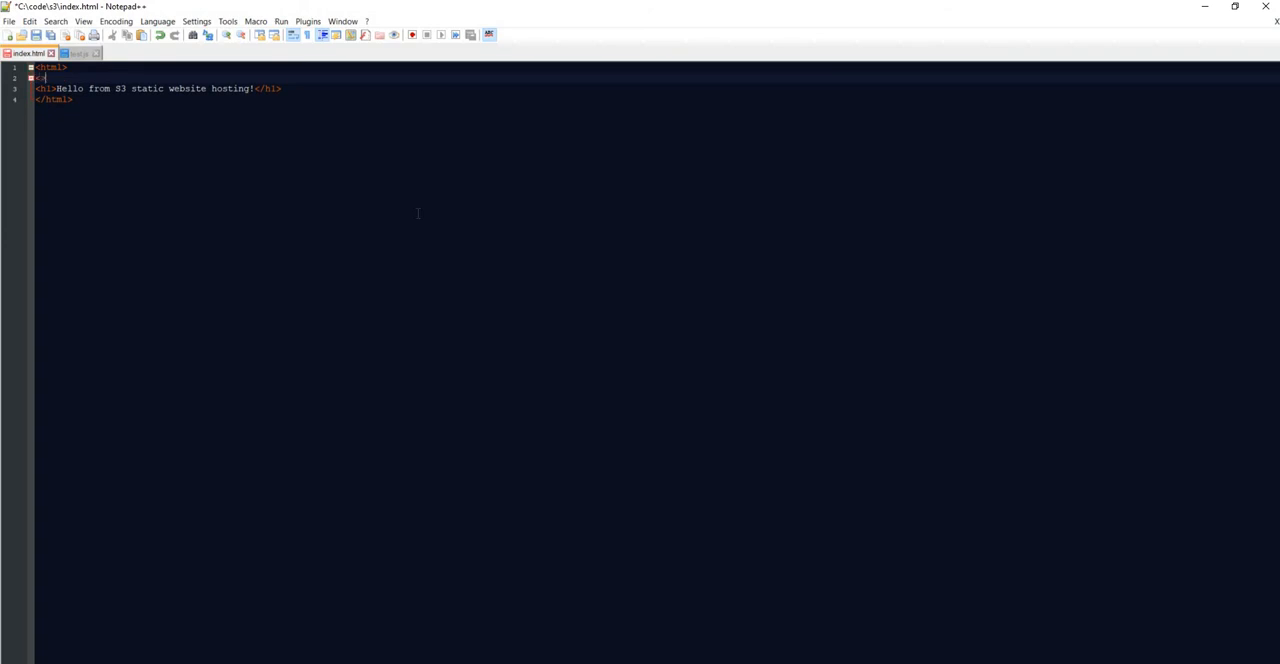
text(<scr)
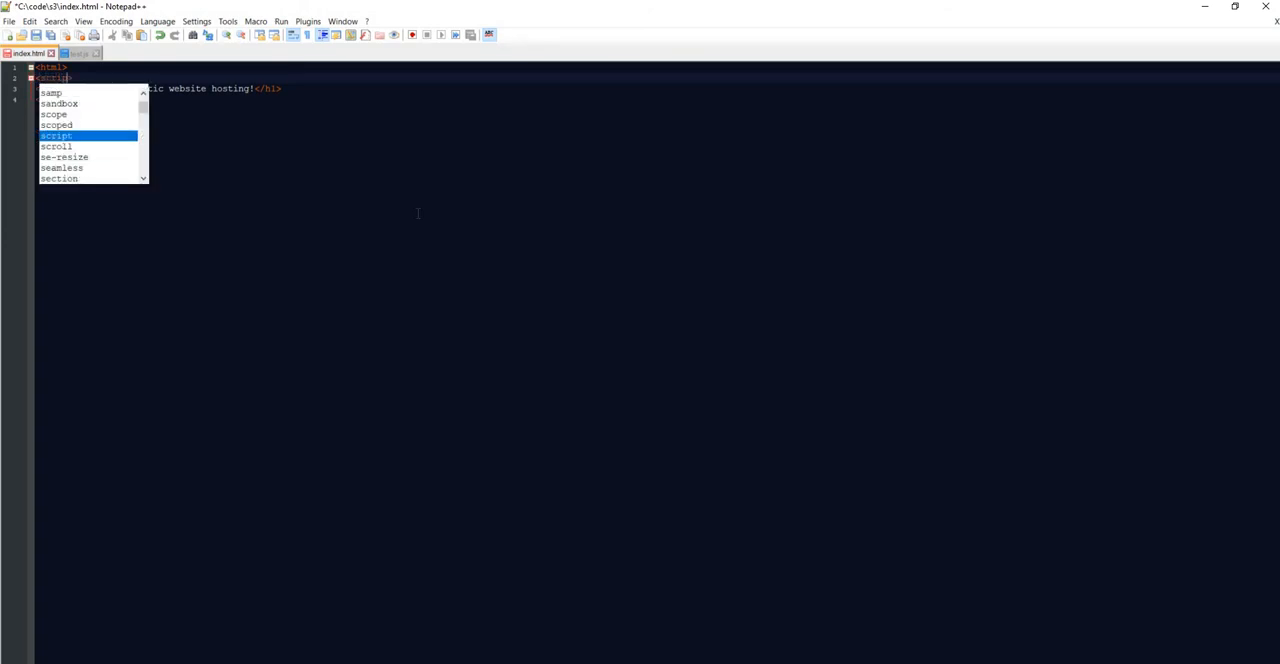
text(ipt>)
key(shift+Home)
key(ctrl+c)
key(End)
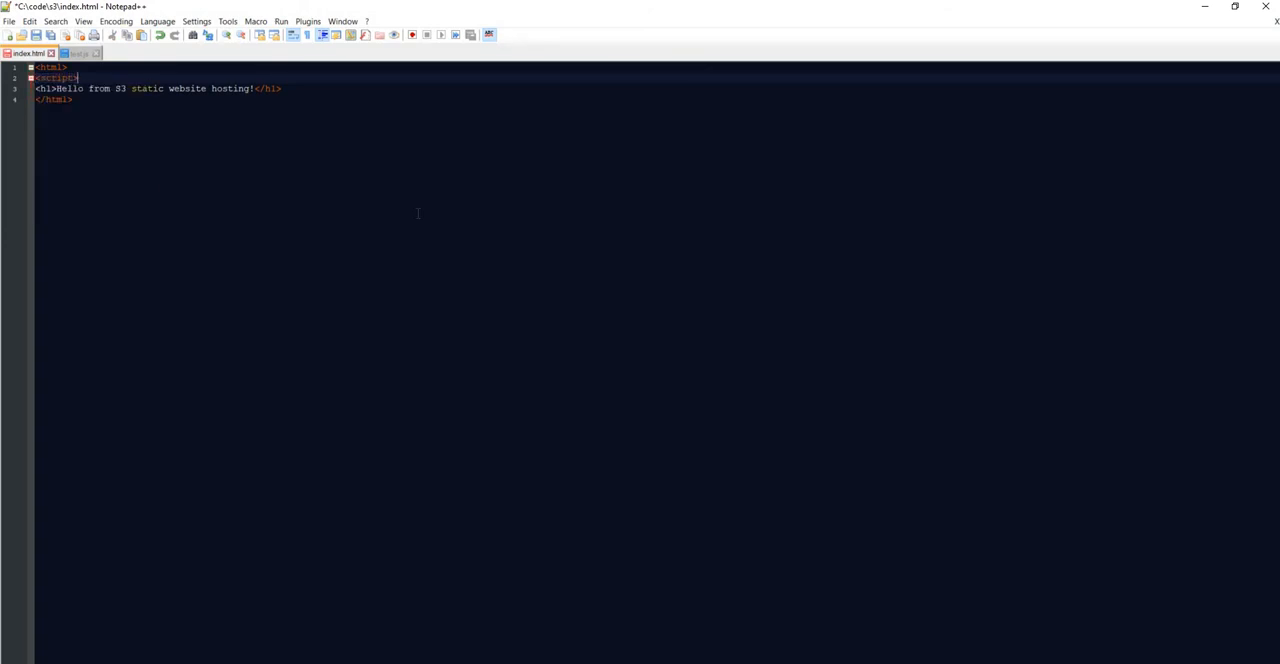
key(ctrl+v)
text(/)
Step: Add the attribute src="/test.js" to the opening script tag in index.html
key(Left)
key(Left)
key(Left)
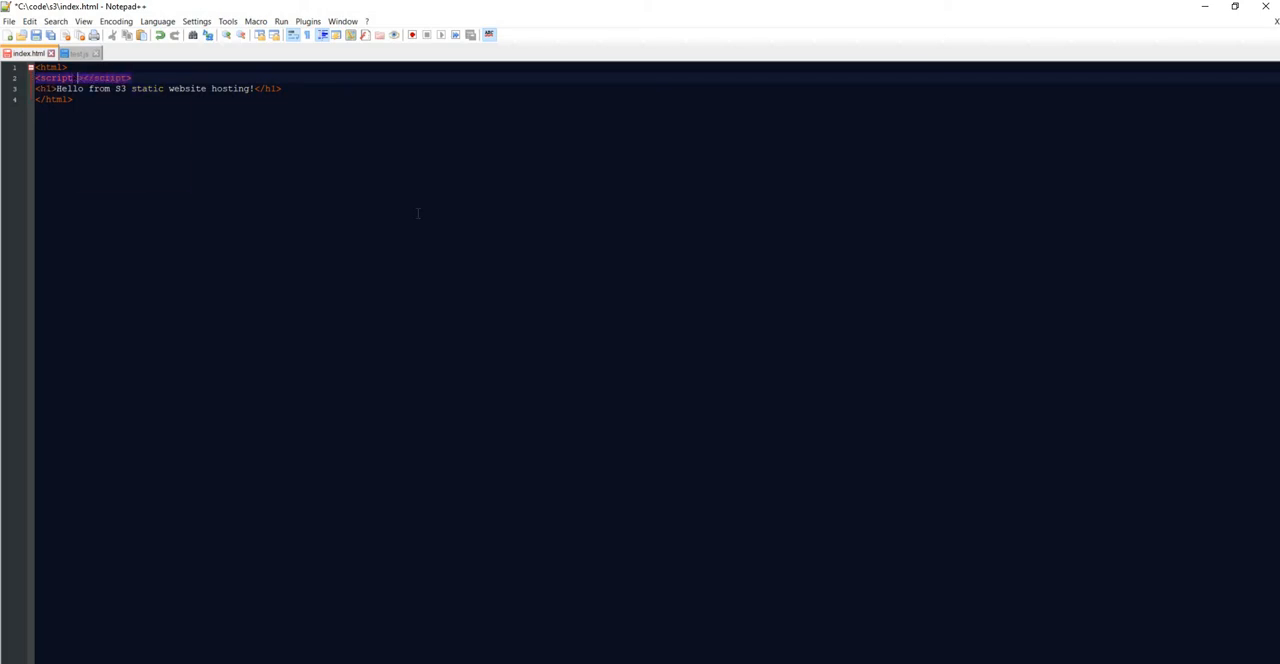
text(sr)
key(Return)
text(="/test)
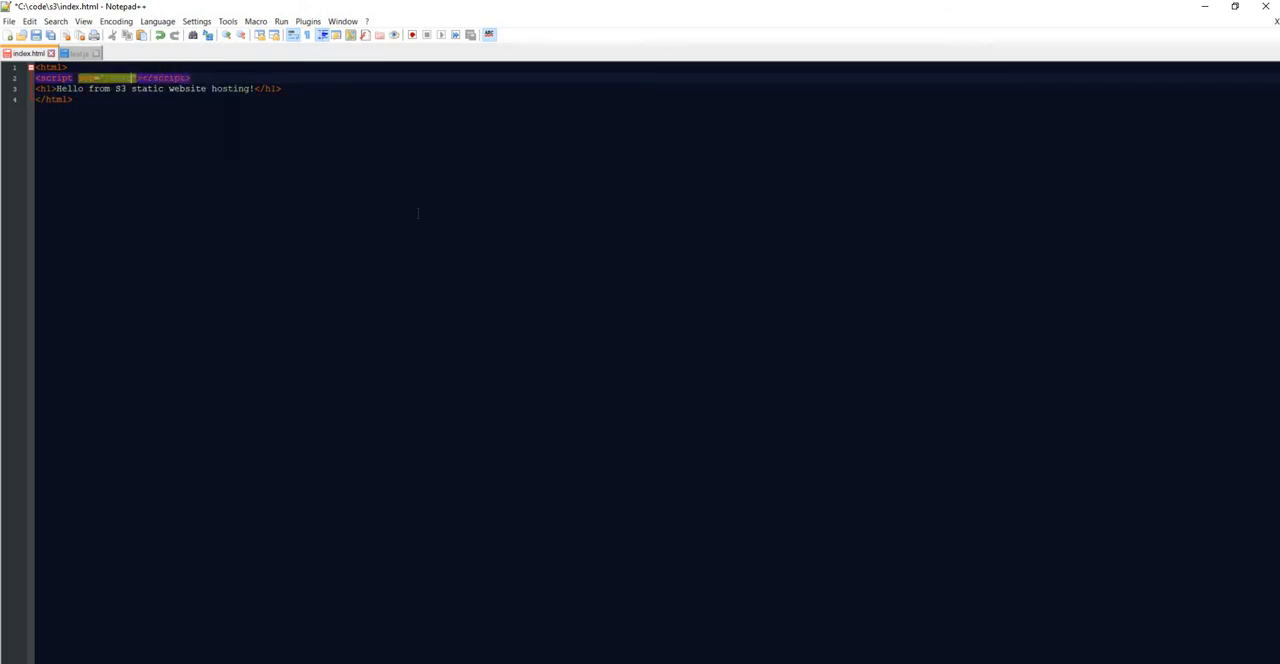
text(.js)
Step: Copy the script line that references /test.js onto a new line below the h1 heading
key(Home)
key(shift+End)
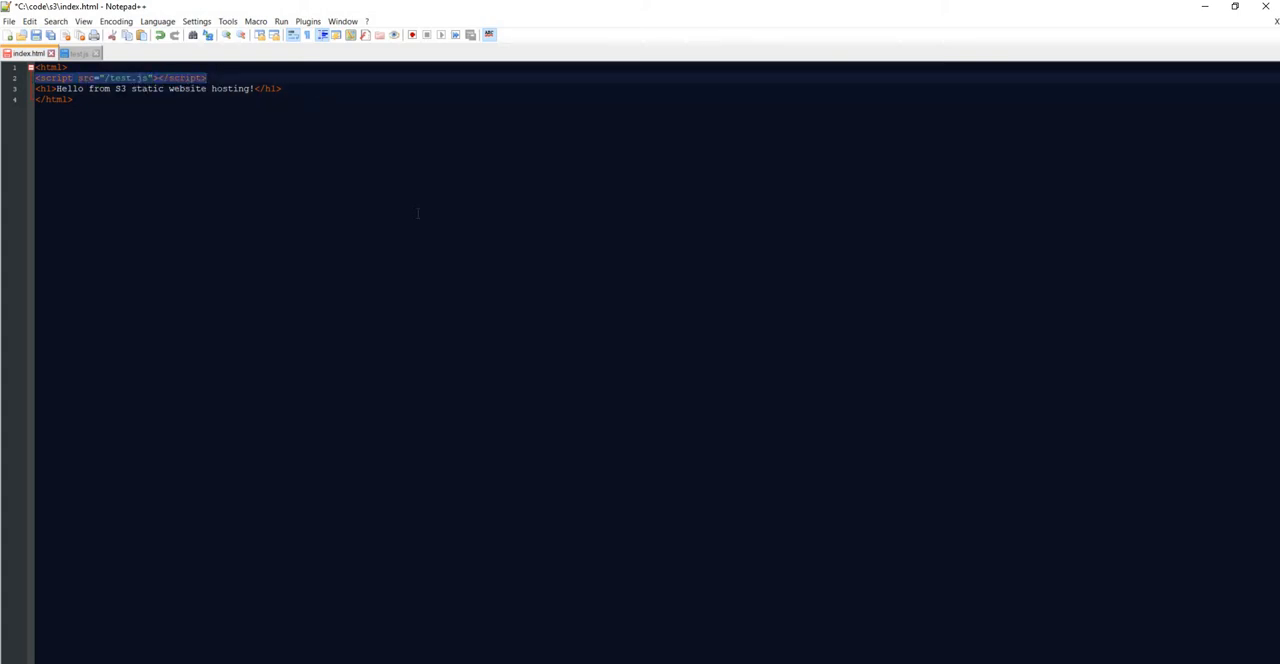
key(ctrl+c)
key(Down)
key(End)
key(Return)
key(ctrl+v)
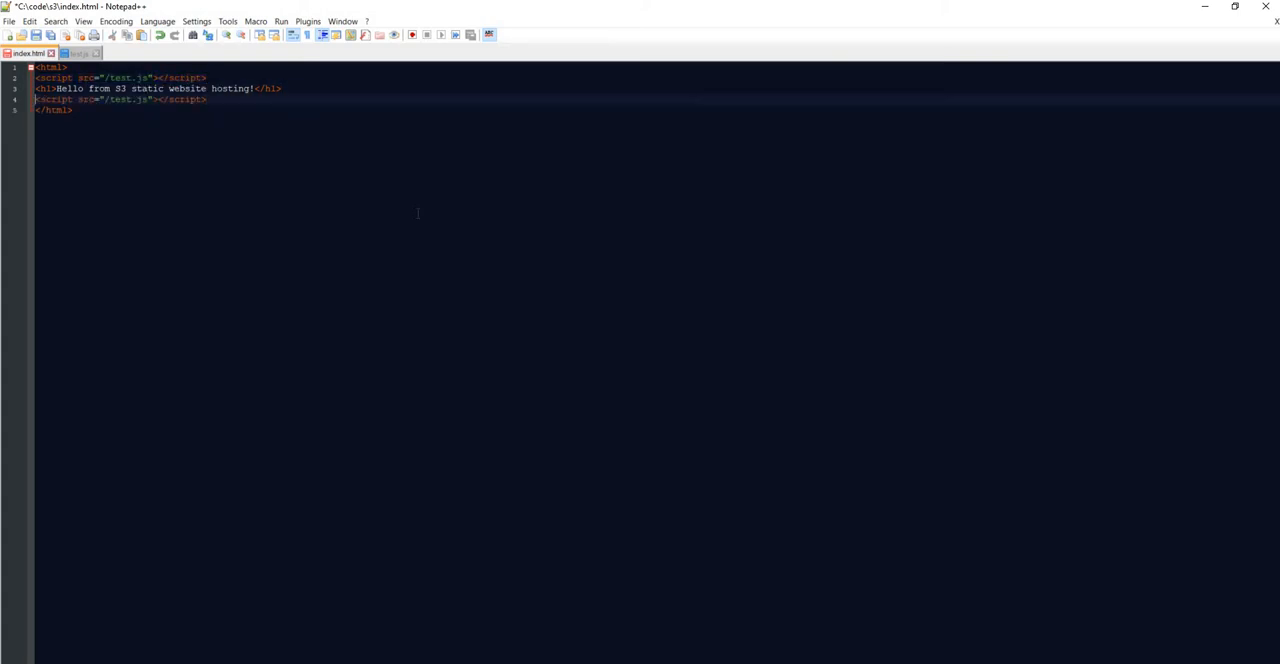
Step: Remove the src attribute from the copied script tag below the heading
key(ctrl+Right)
key(ctrl+Right)
key(ctrl+shift+Right)
key(ctrl+shift+Right)
key(ctrl+shift+Right)
key(shift+Right)
key(shift+Right)
key(BackSpace)
key(BackSpace)
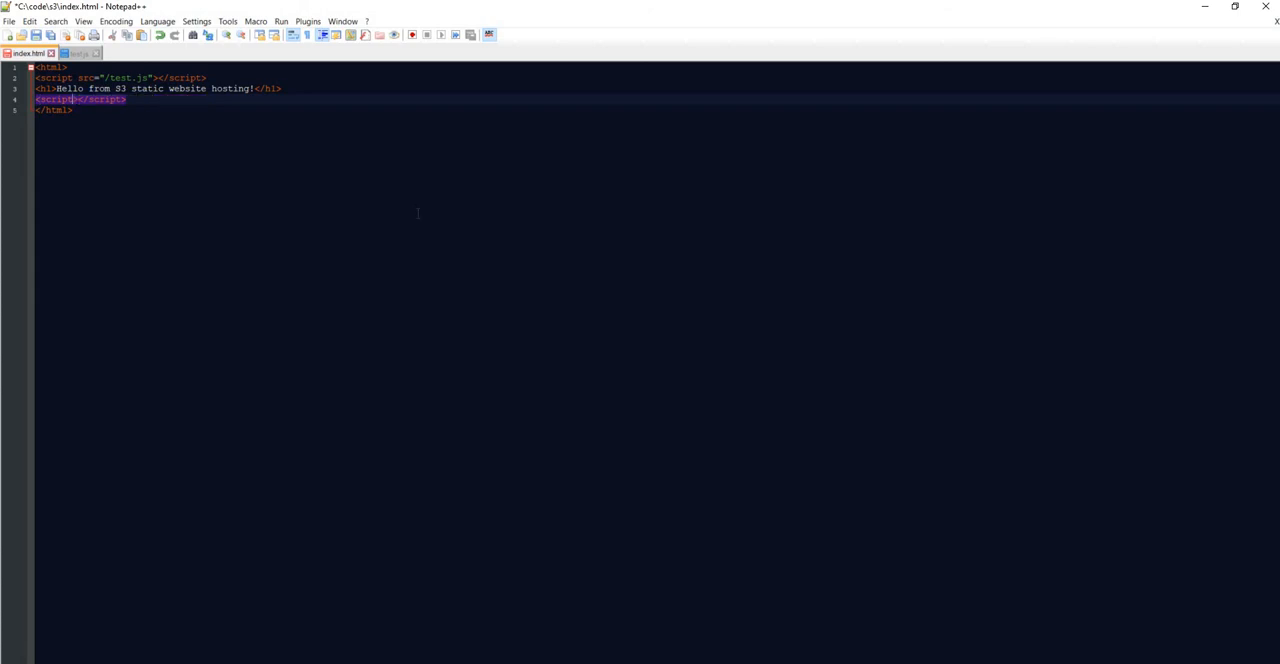
Step: Expand the script element below the heading with an indented test(); call inside it, and save index.html
key(Right)
key(Return)
key(Return)
key(Up)
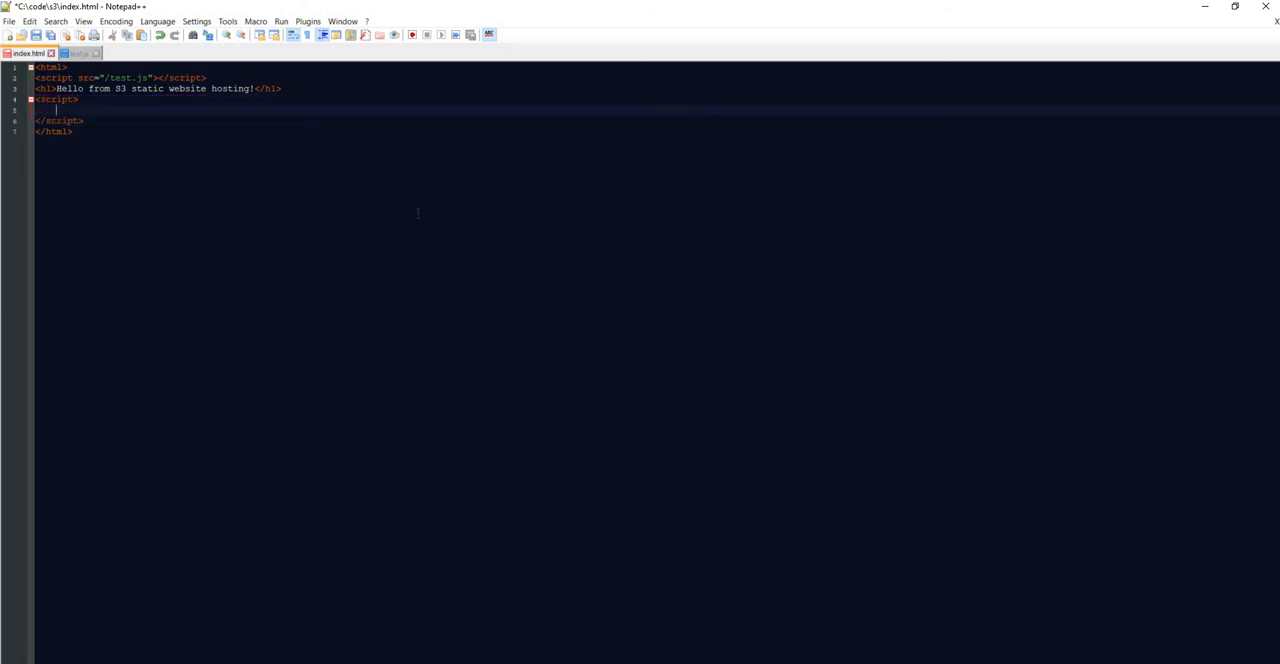
key(Tab)
text(test();)
key(ctrl+s)
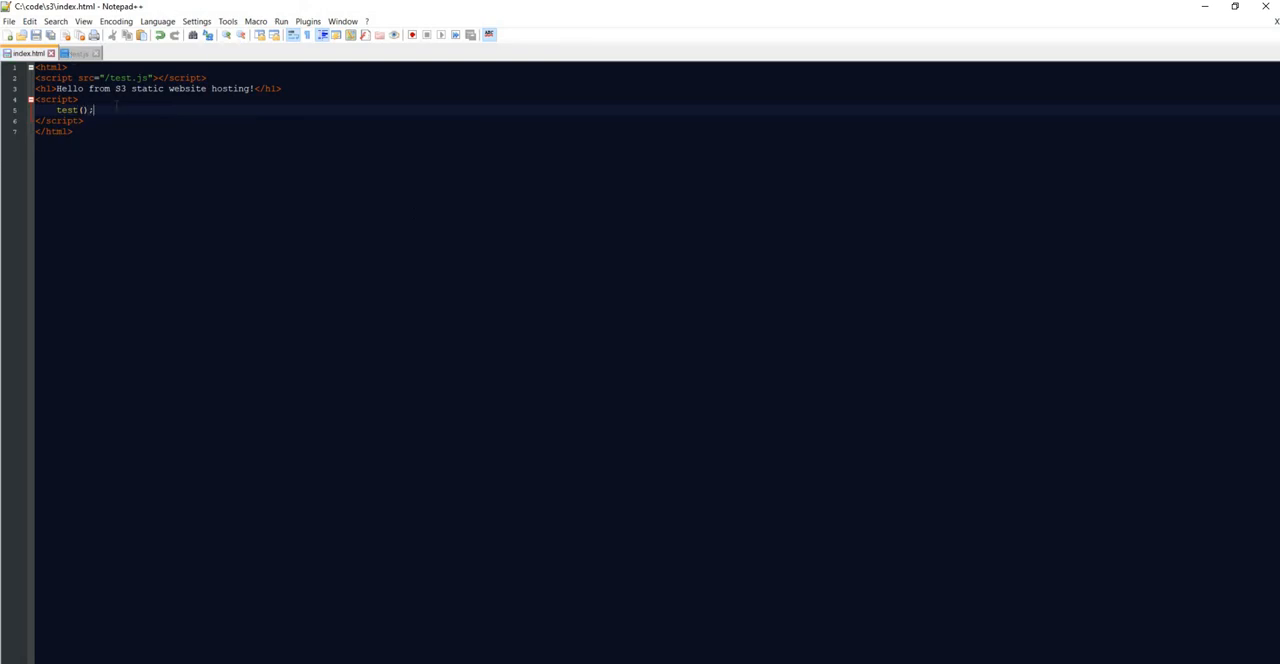
Step: Switch to the S3 console and add the updated index.html to a new upload for the dotnetcorecentral-static-webpage bucket
click(78, 53)
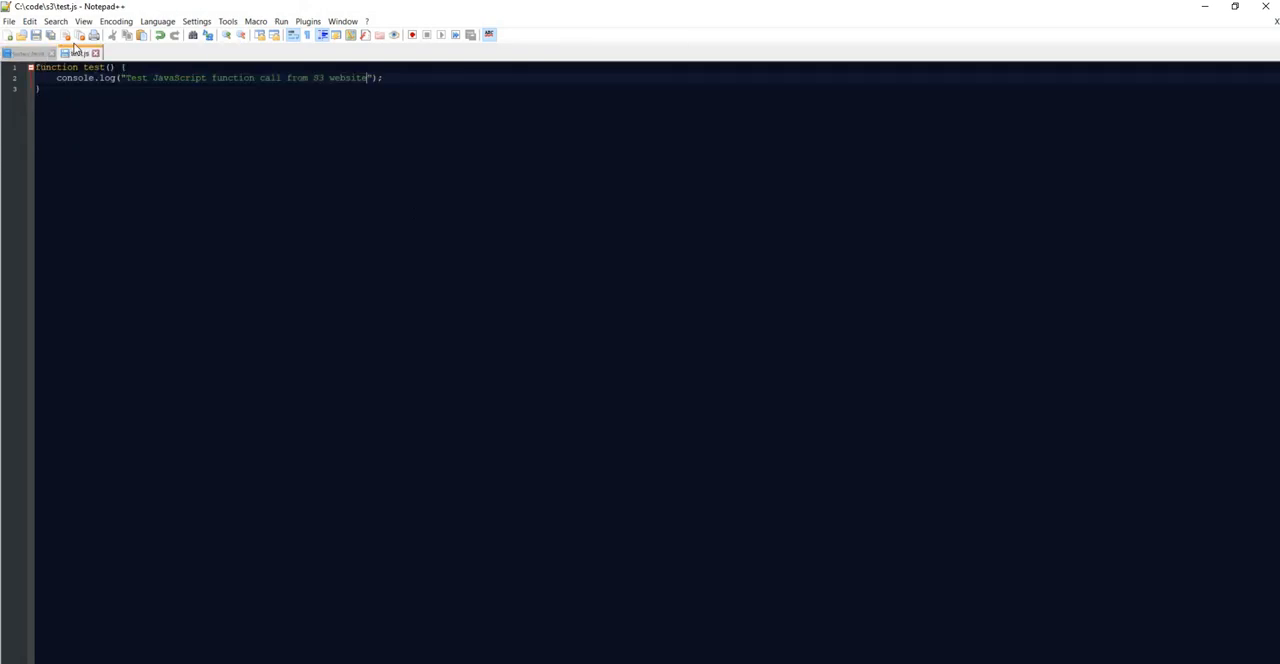
click(28, 53)
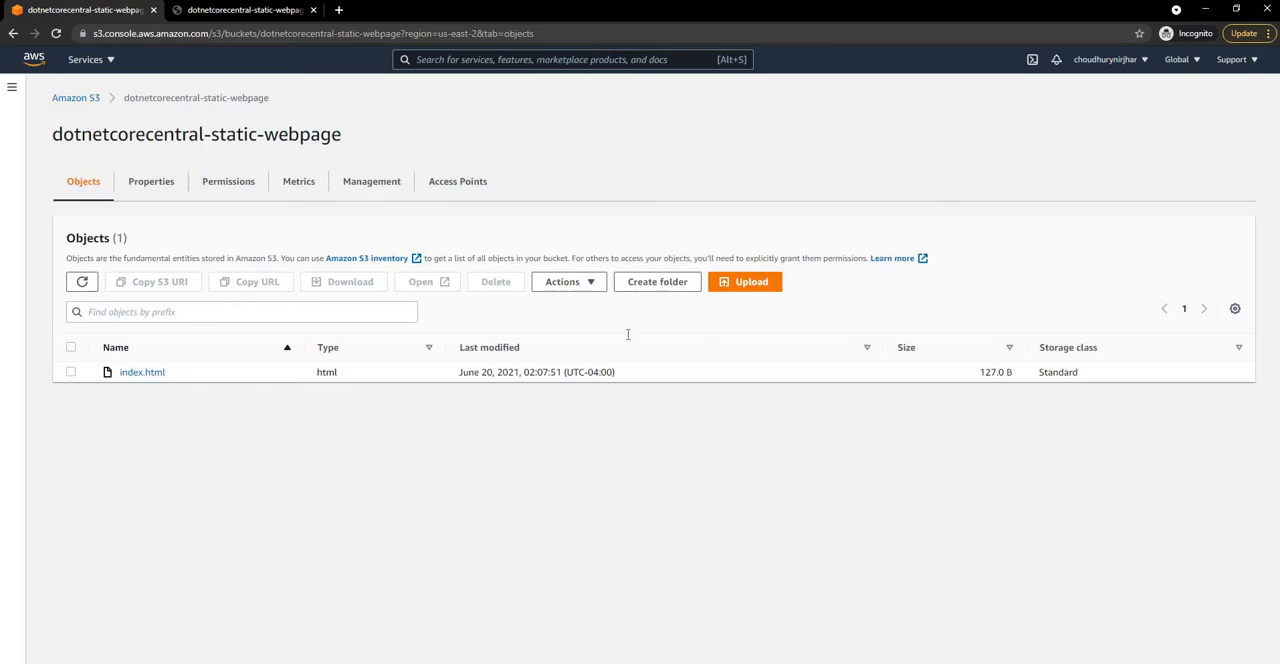
click(741, 288)
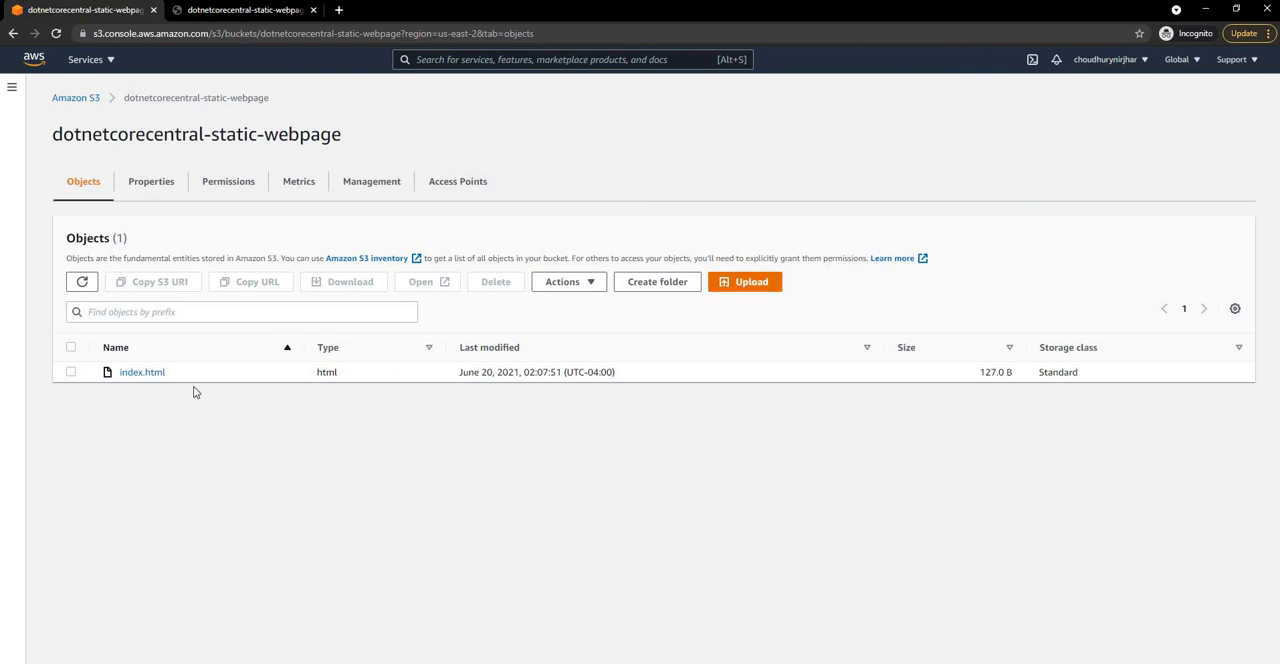
click(461, 266)
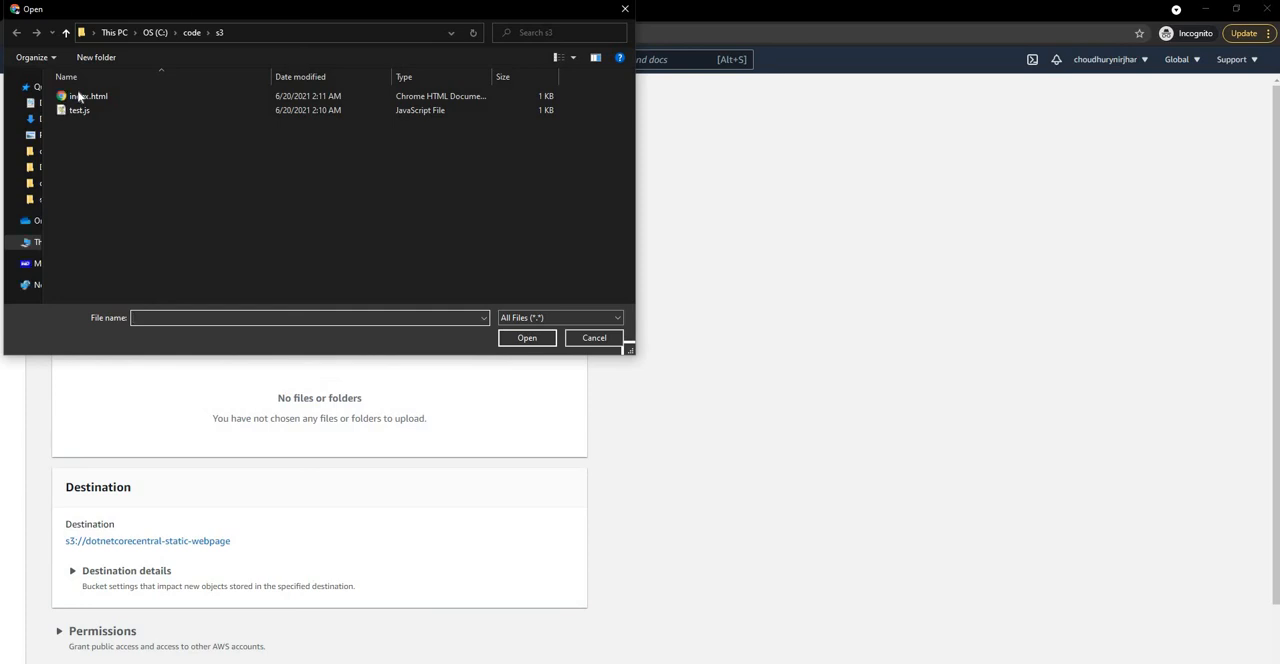
click(79, 96)
click(525, 339)
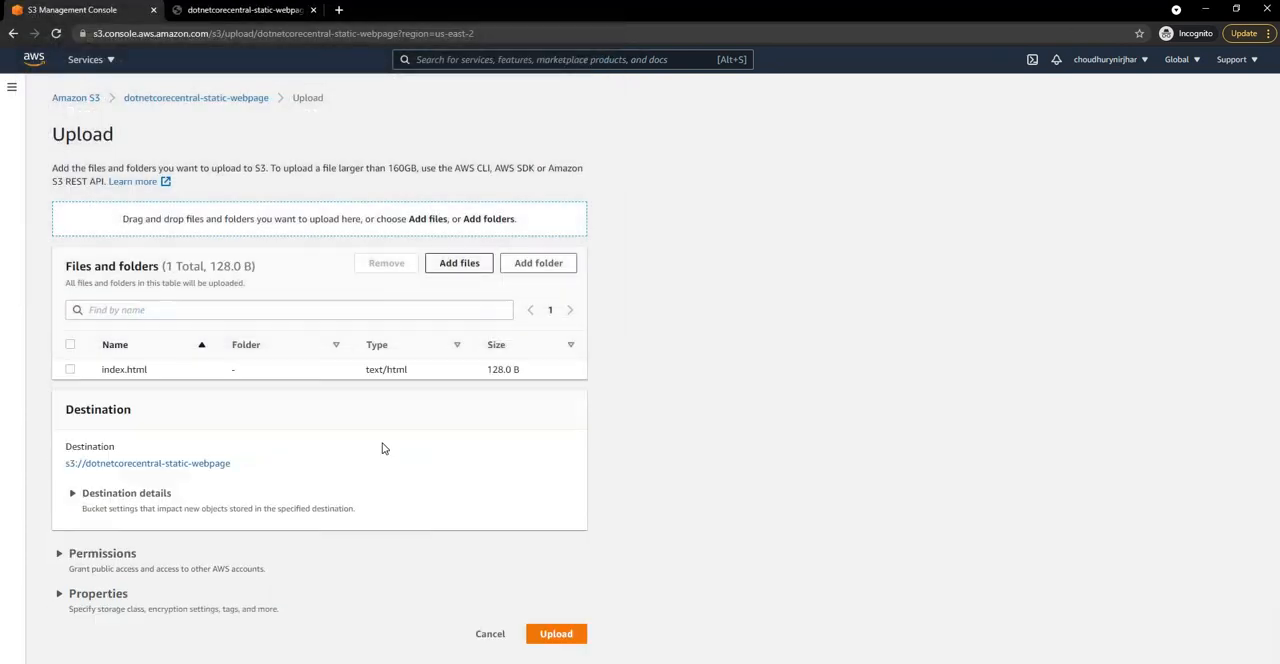
Step: Add test.js to the pending files, upload both files to the bucket and return to its object list
click(476, 272)
click(79, 110)
click(527, 338)
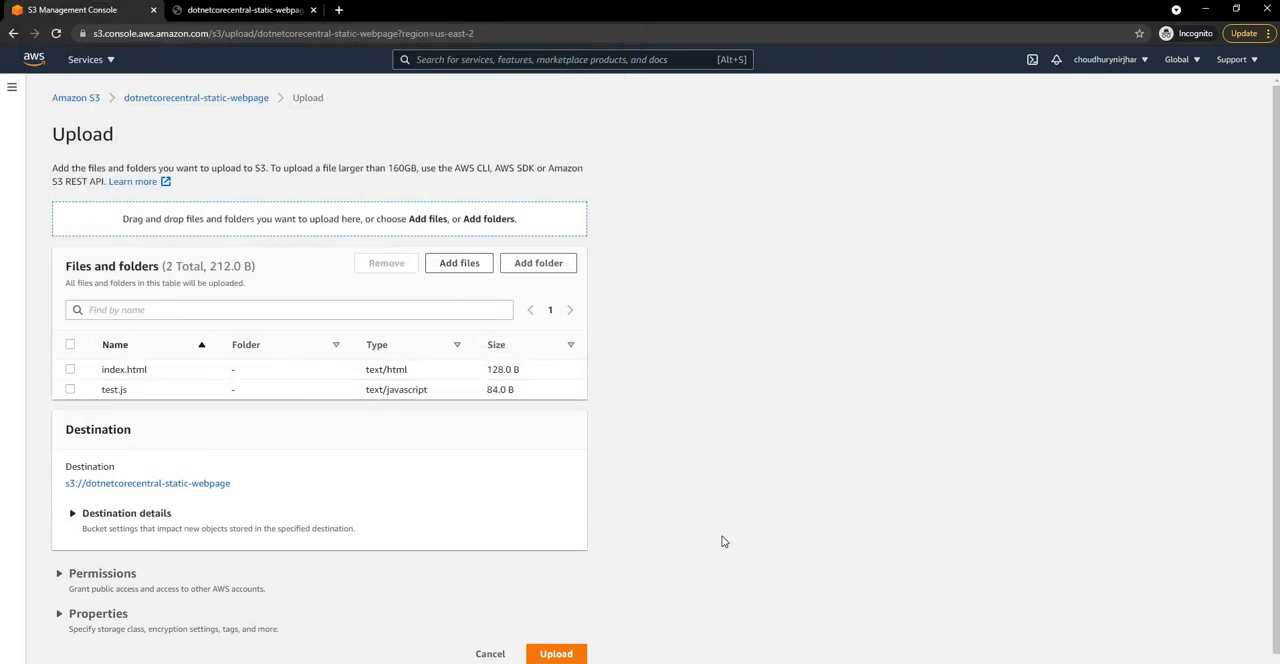
scroll(600, 631, down, 1)
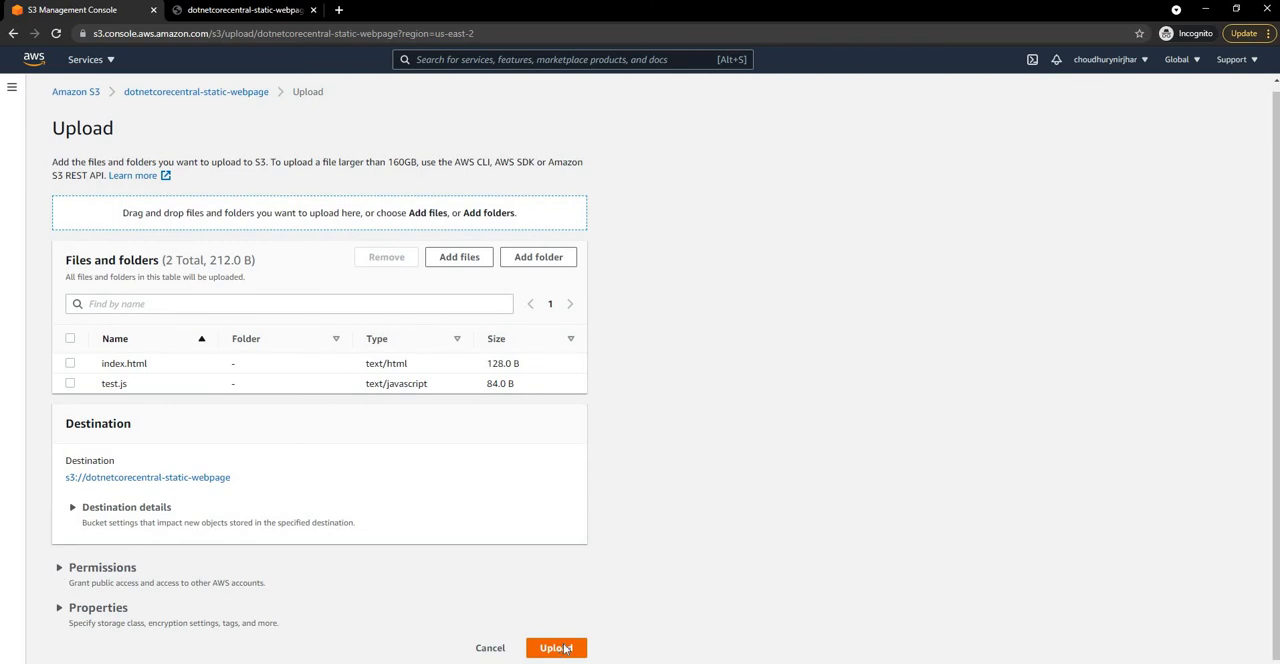
click(565, 648)
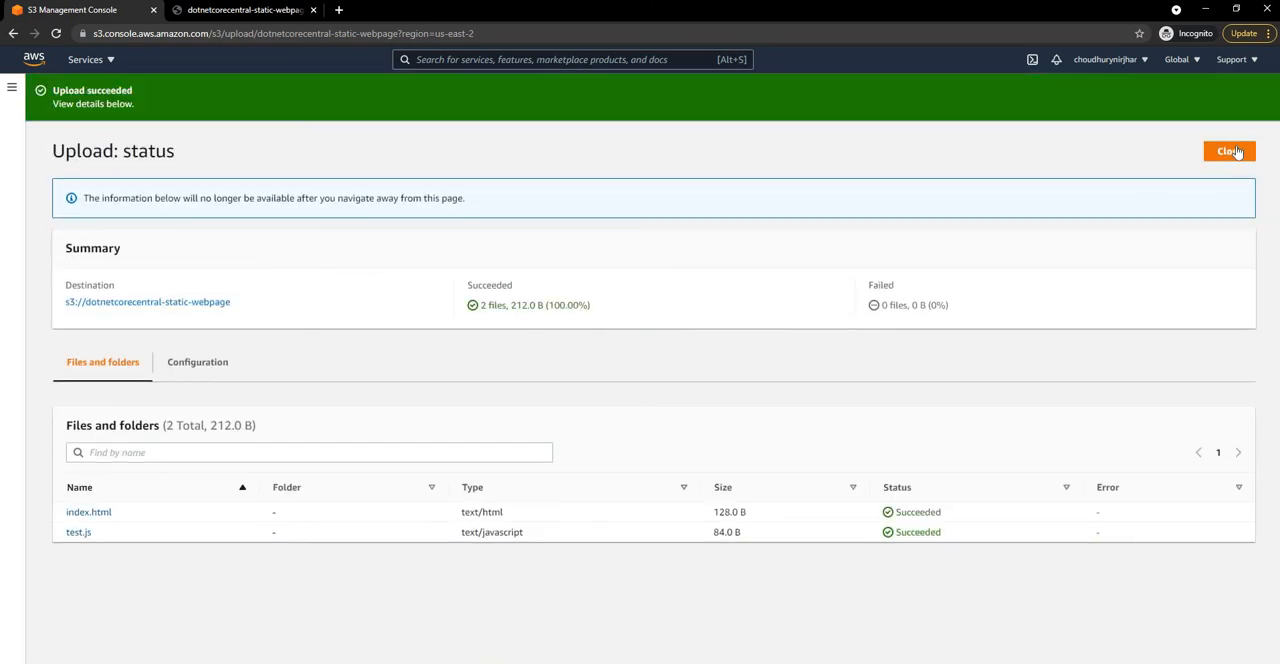
click(1235, 151)
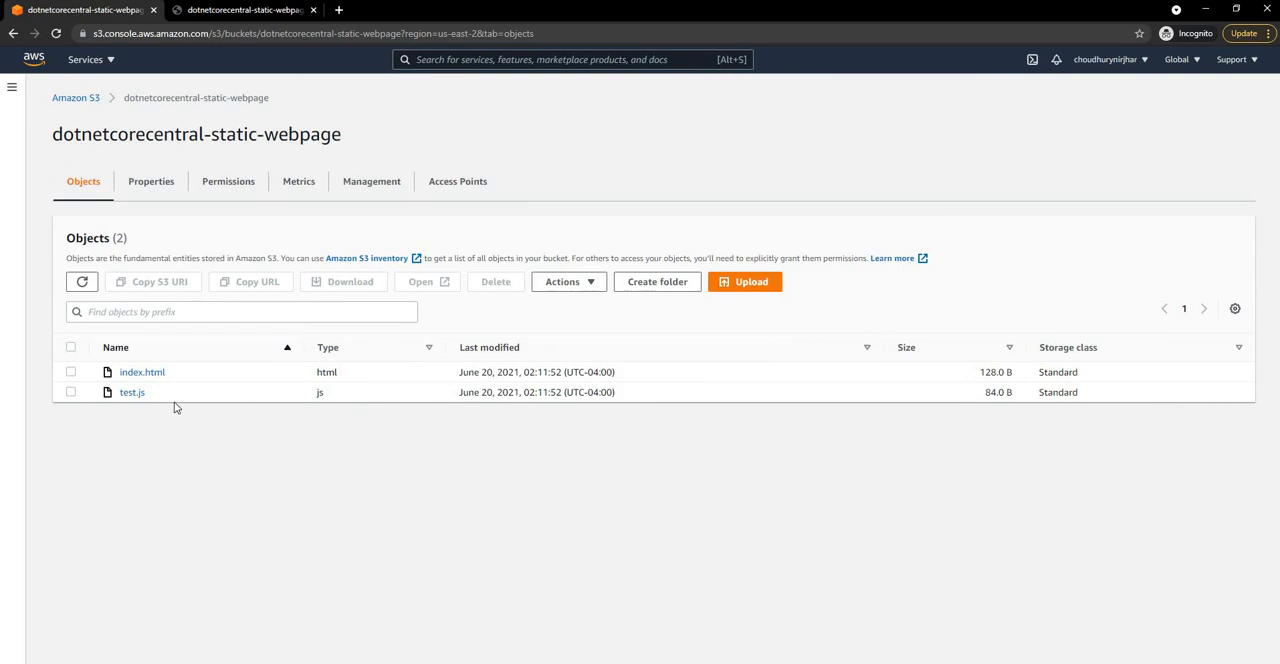
Step: Grant Everyone (public access) read permission on the test.js object and its ACL, acknowledge the effects, and save
click(134, 394)
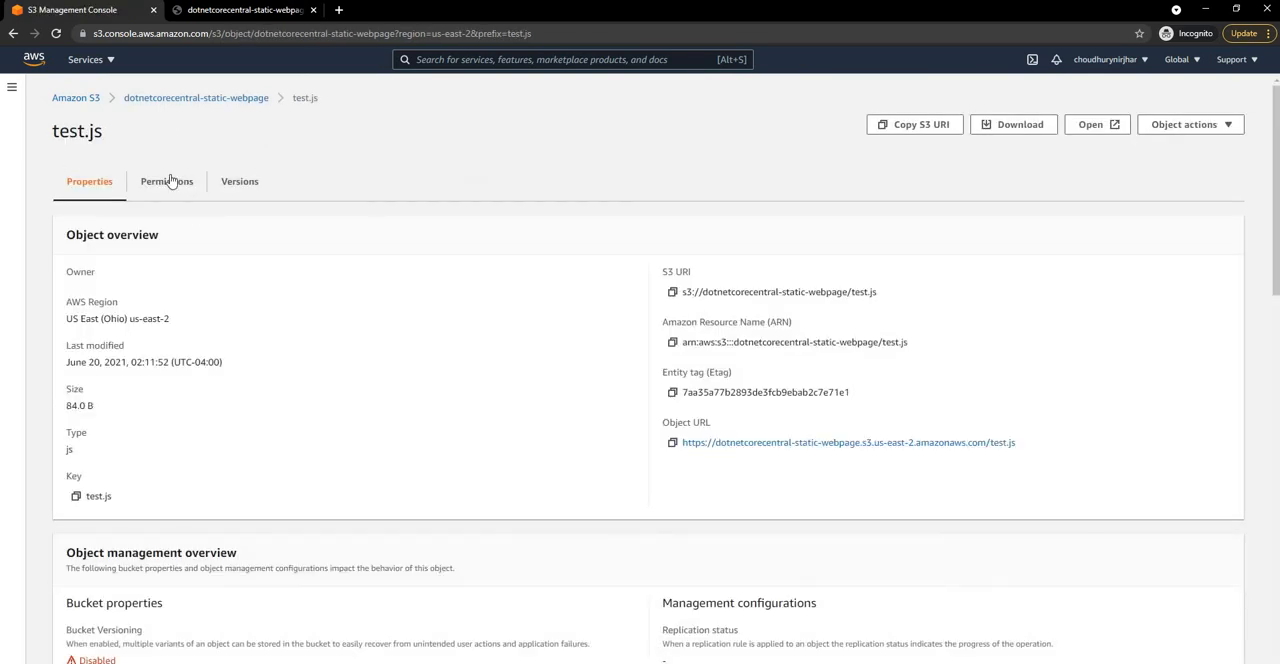
click(168, 181)
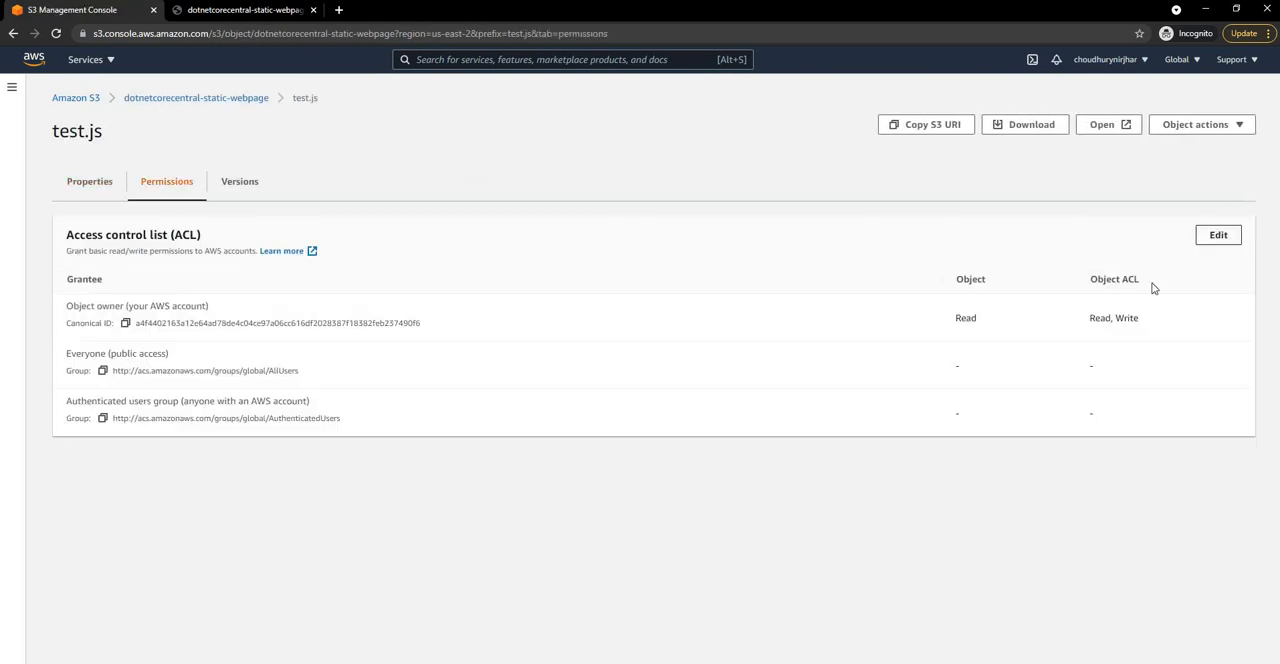
click(1218, 235)
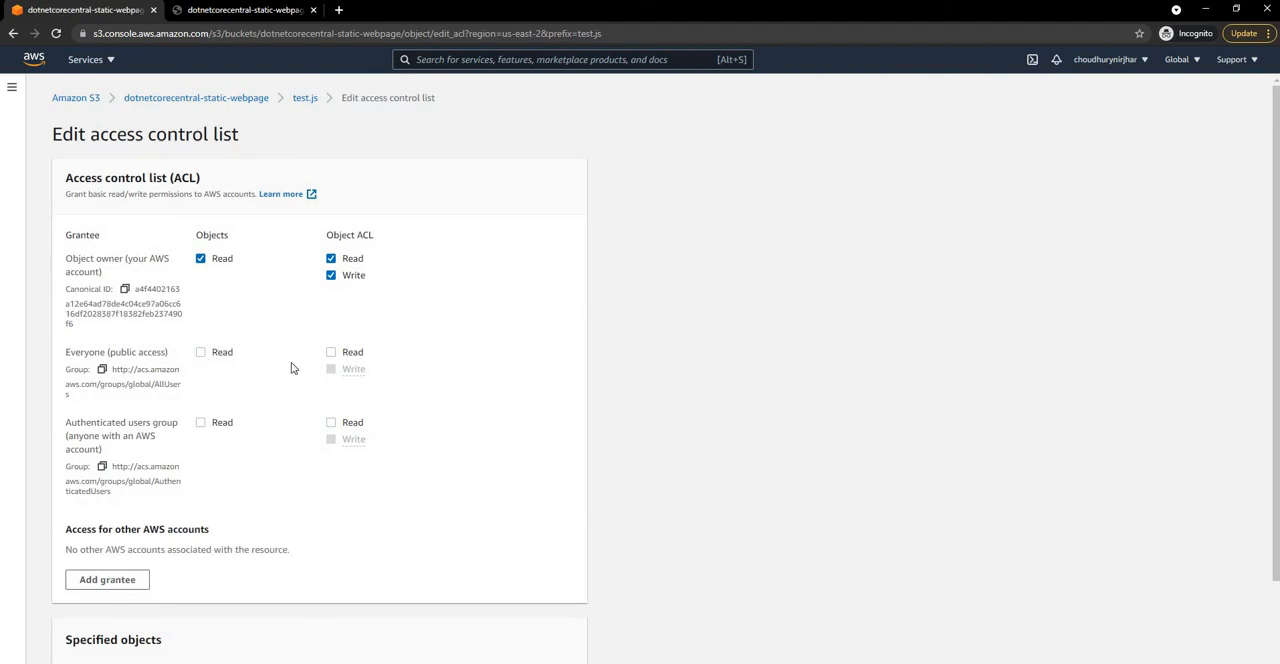
click(331, 353)
scroll(110, 408, down, 1)
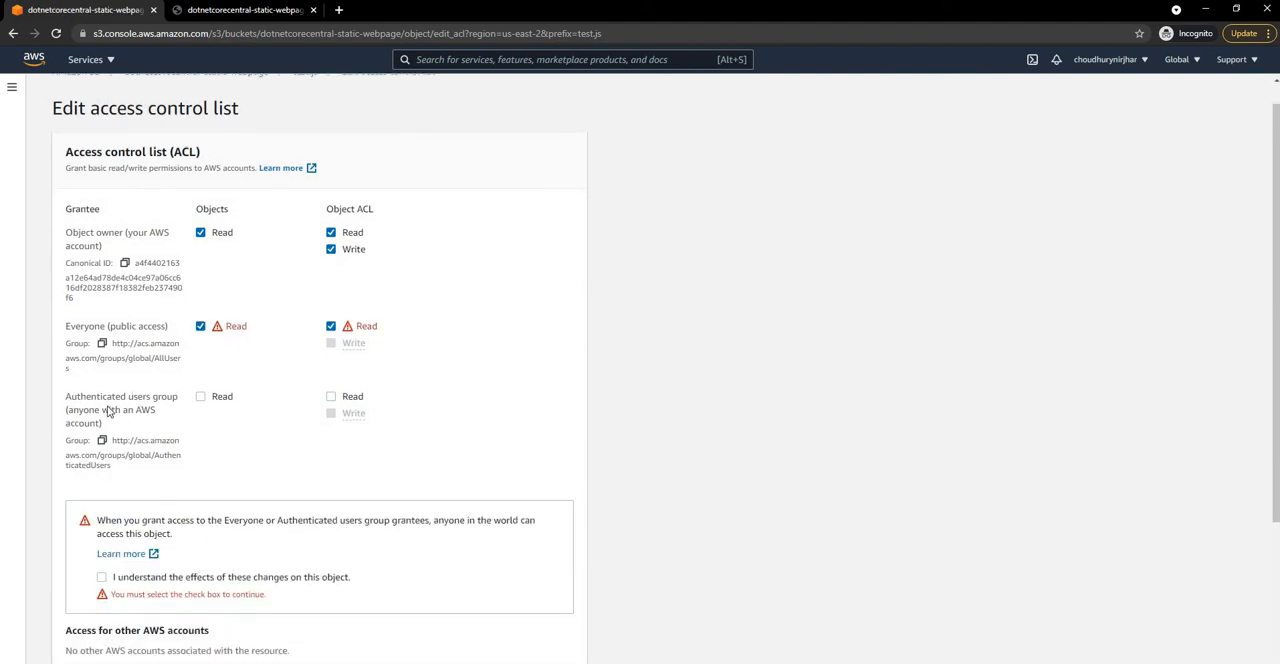
scroll(110, 412, down, 2)
click(102, 404)
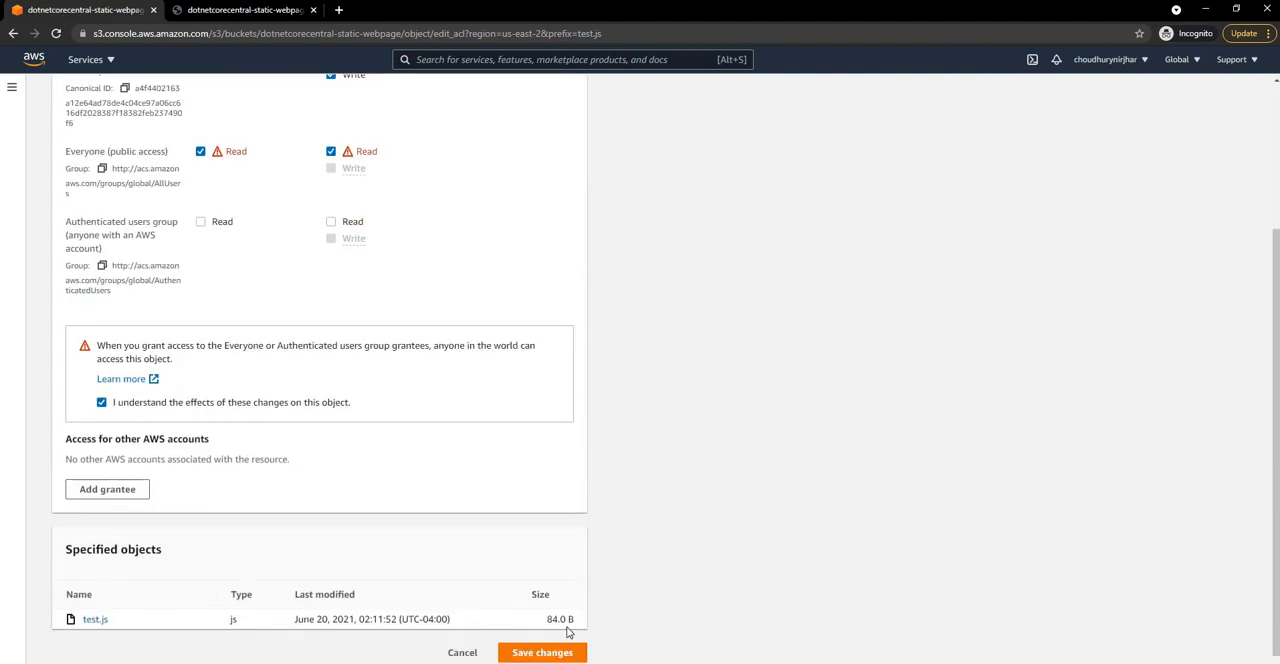
click(542, 652)
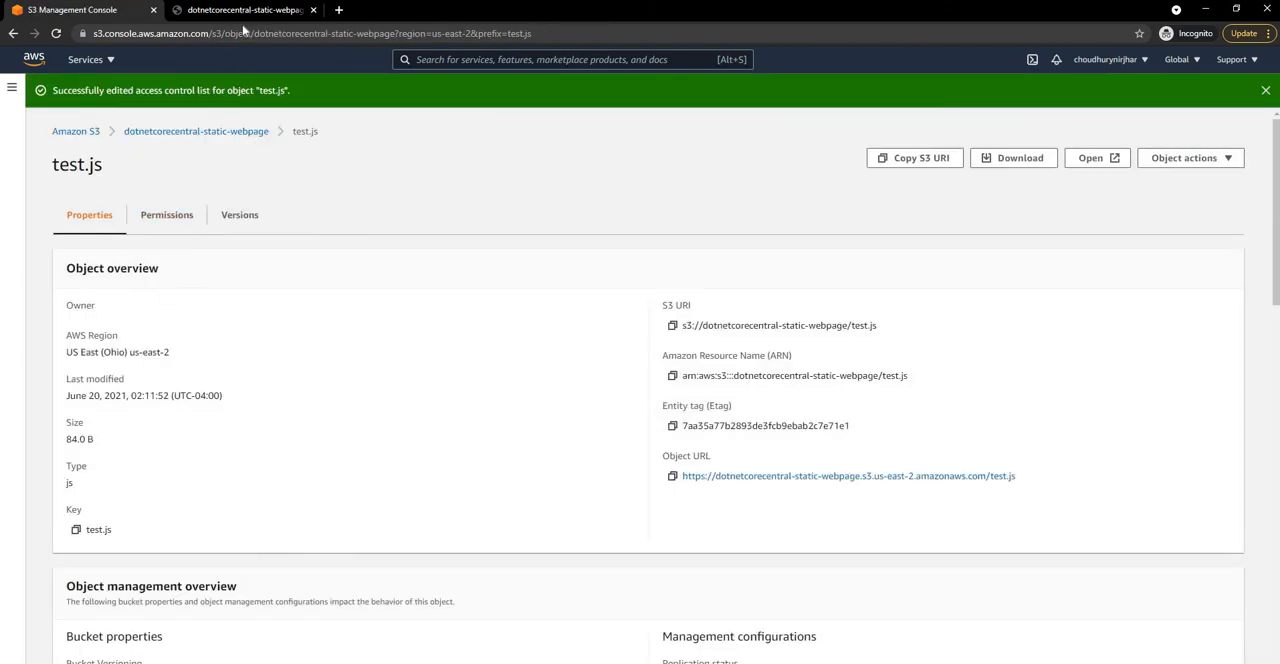
Step: Check the hosted page, and grant Everyone (public access) read permission on the index.html object and its ACL, acknowledging the effects and saving
click(250, 10)
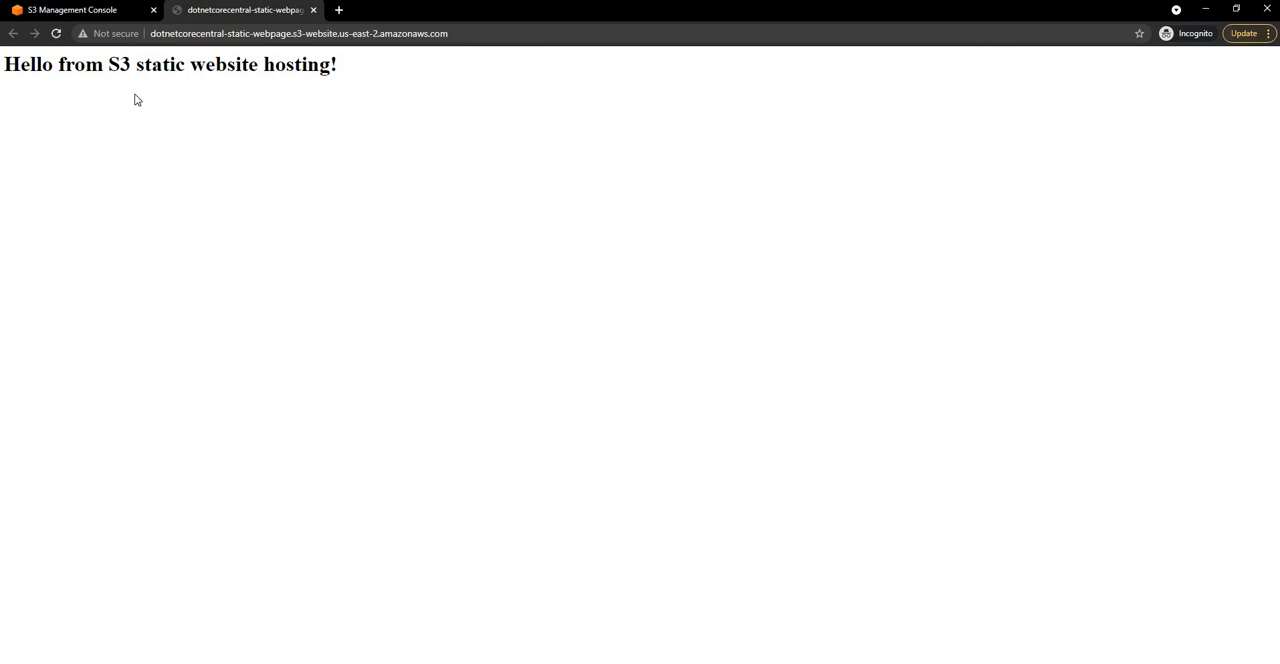
click(100, 10)
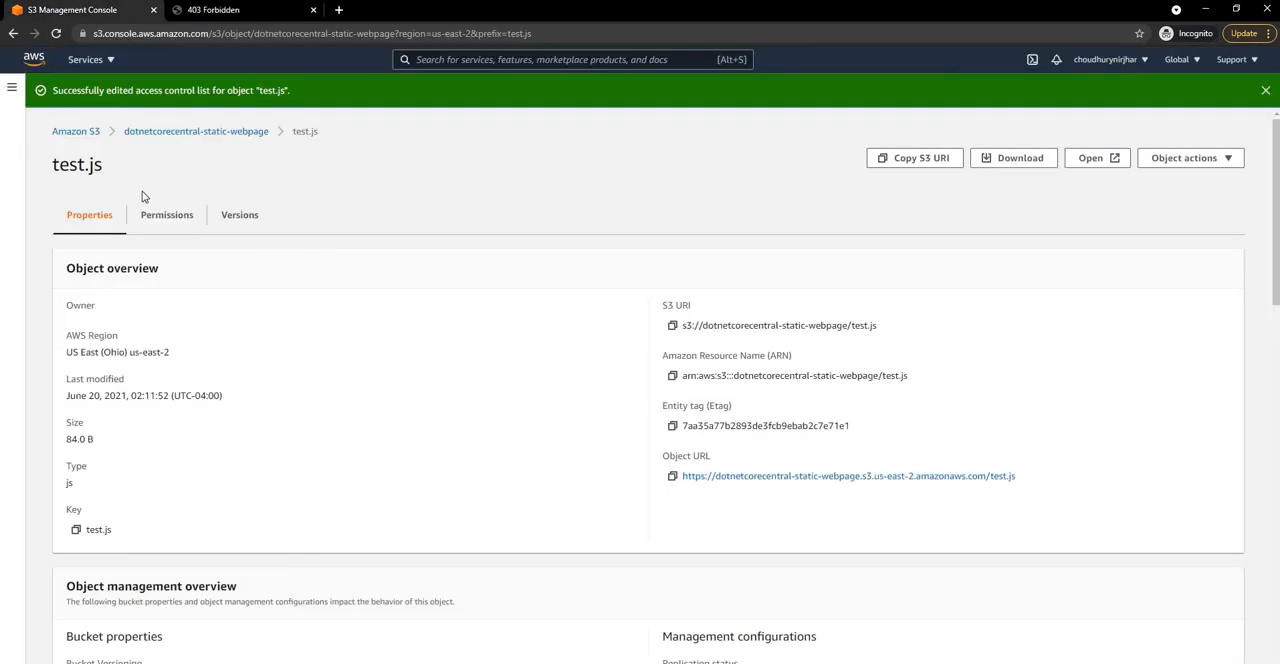
click(207, 137)
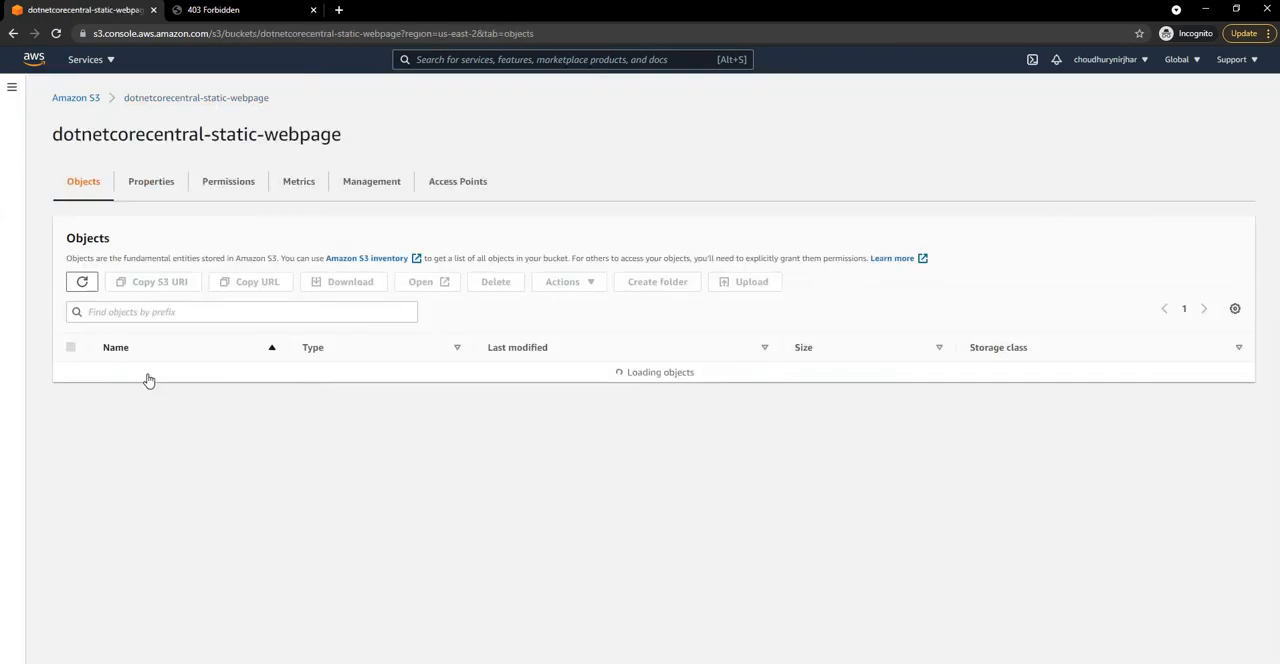
click(150, 377)
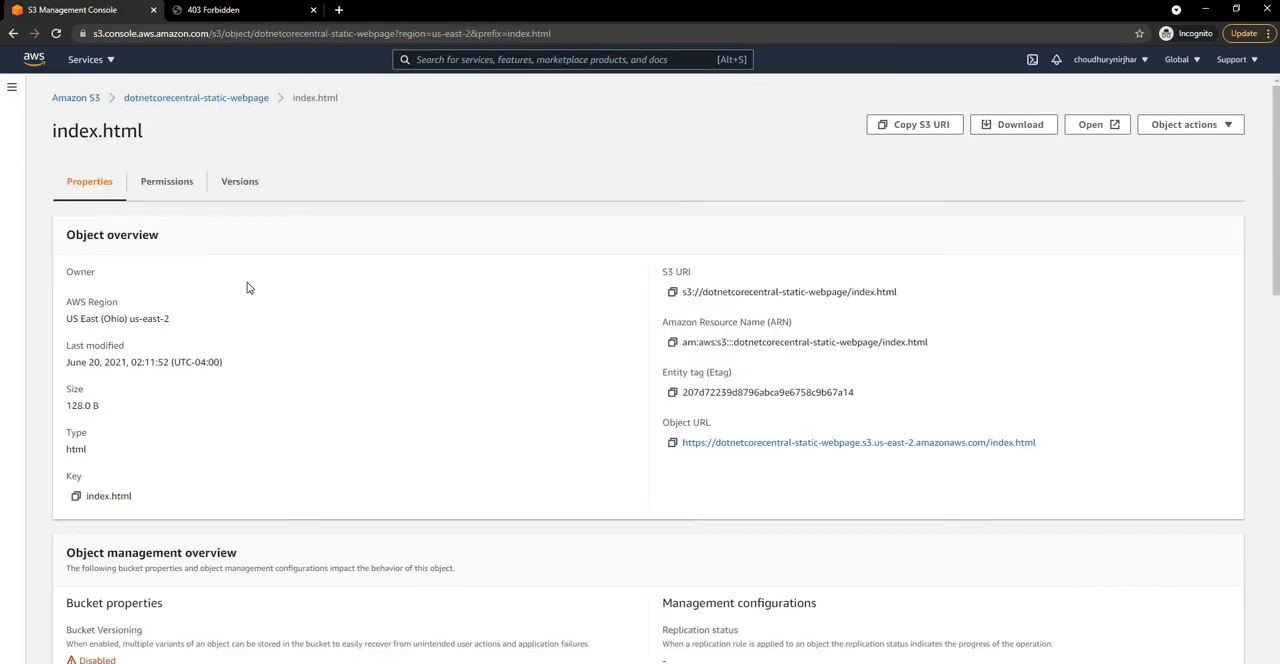
click(167, 182)
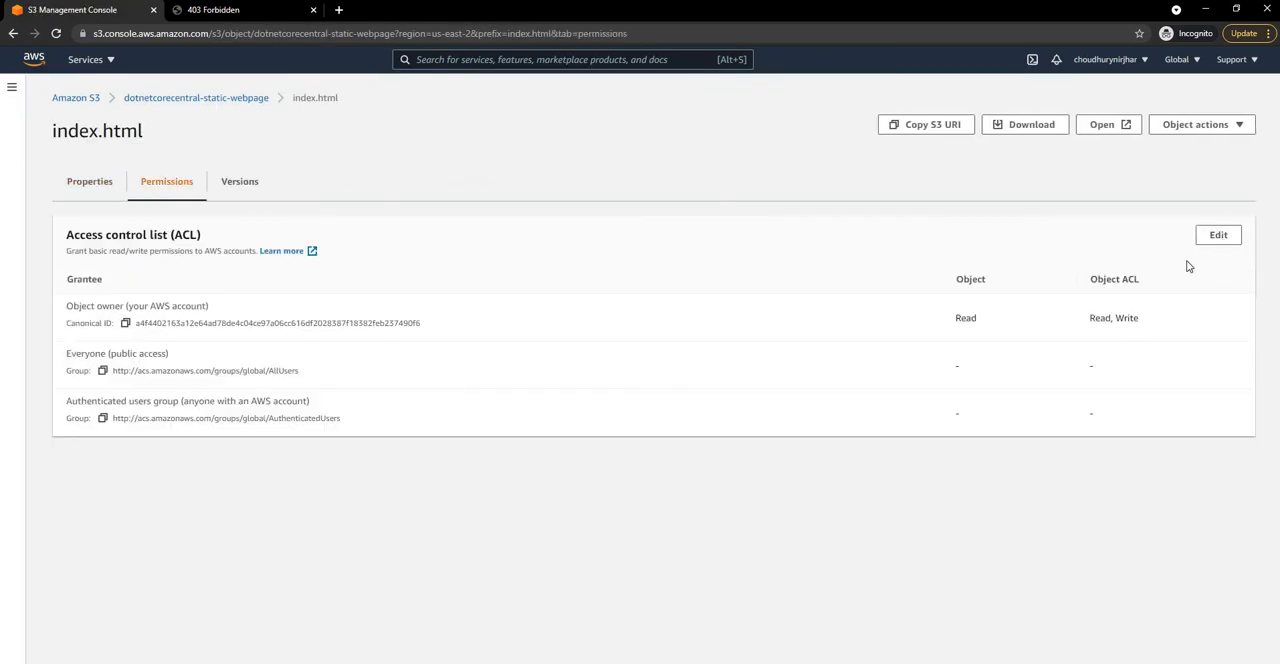
click(1218, 235)
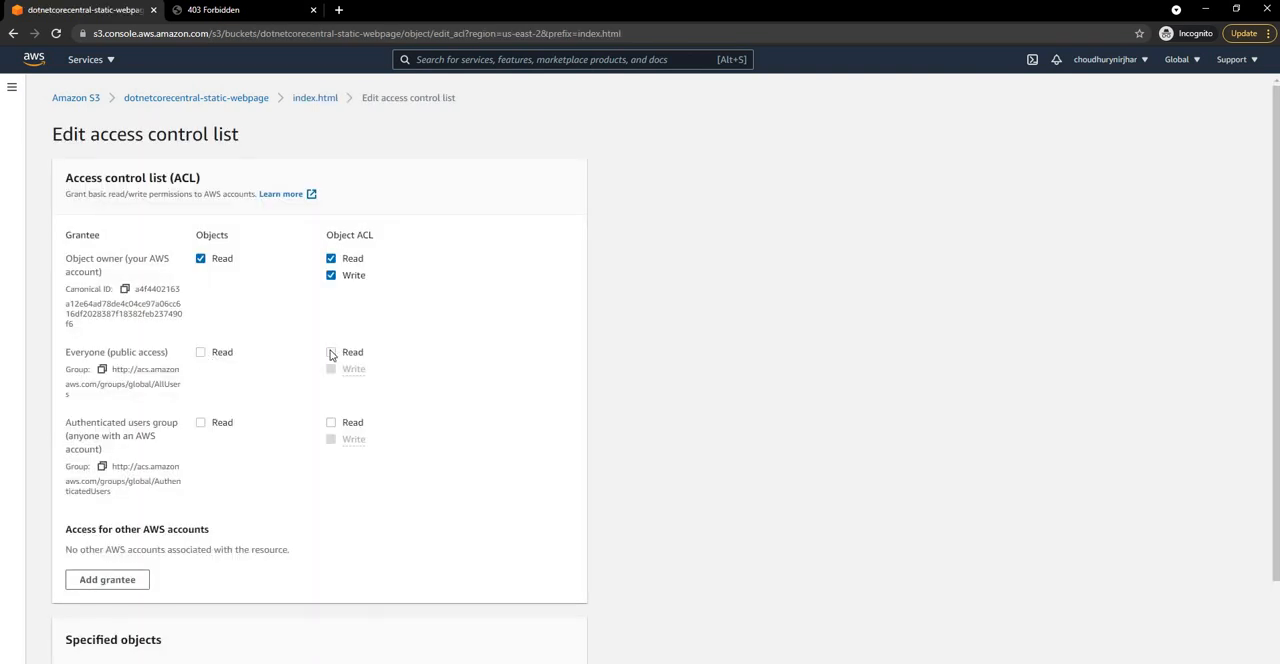
click(201, 352)
click(331, 353)
scroll(108, 476, down, 2)
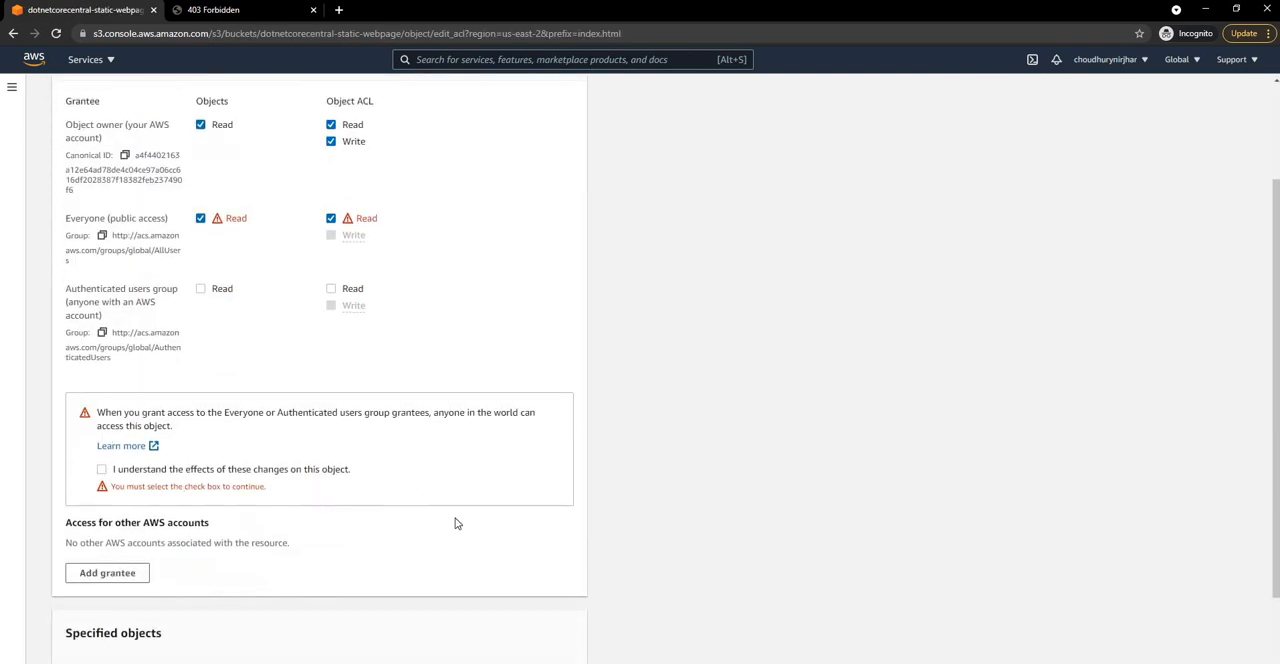
scroll(533, 648, down, 2)
click(537, 648)
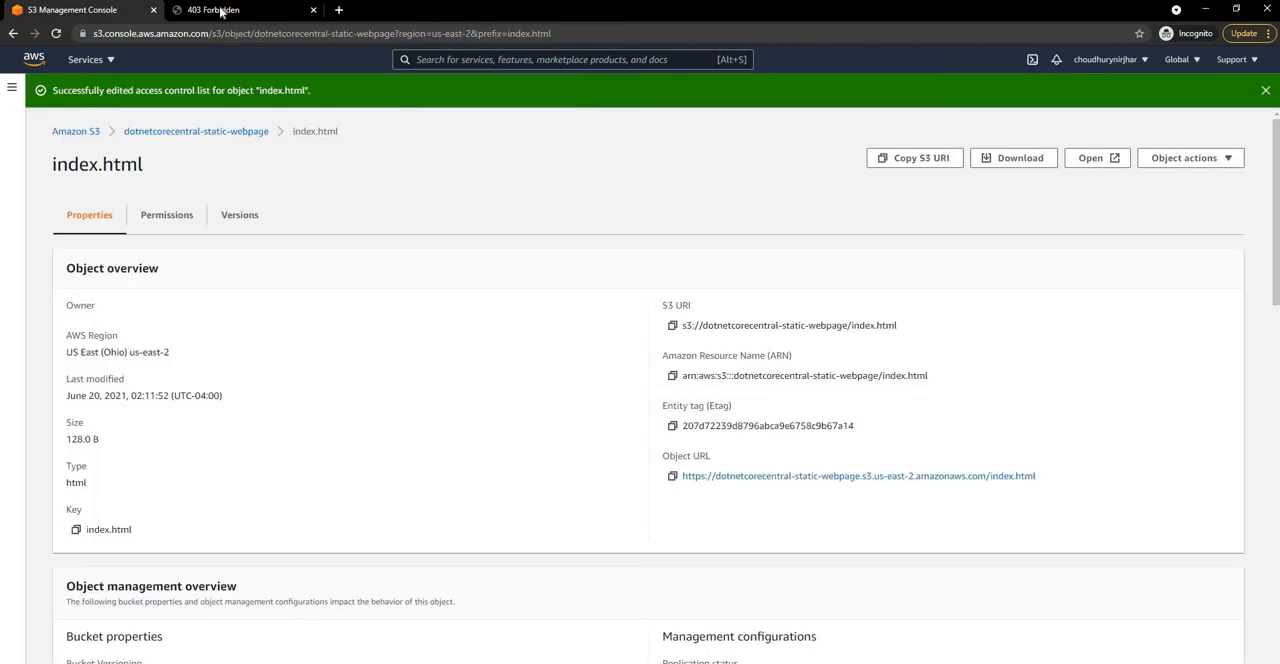
Step: Reload the hosted website and examine the message test.js writes to the browser's developer console
click(221, 11)
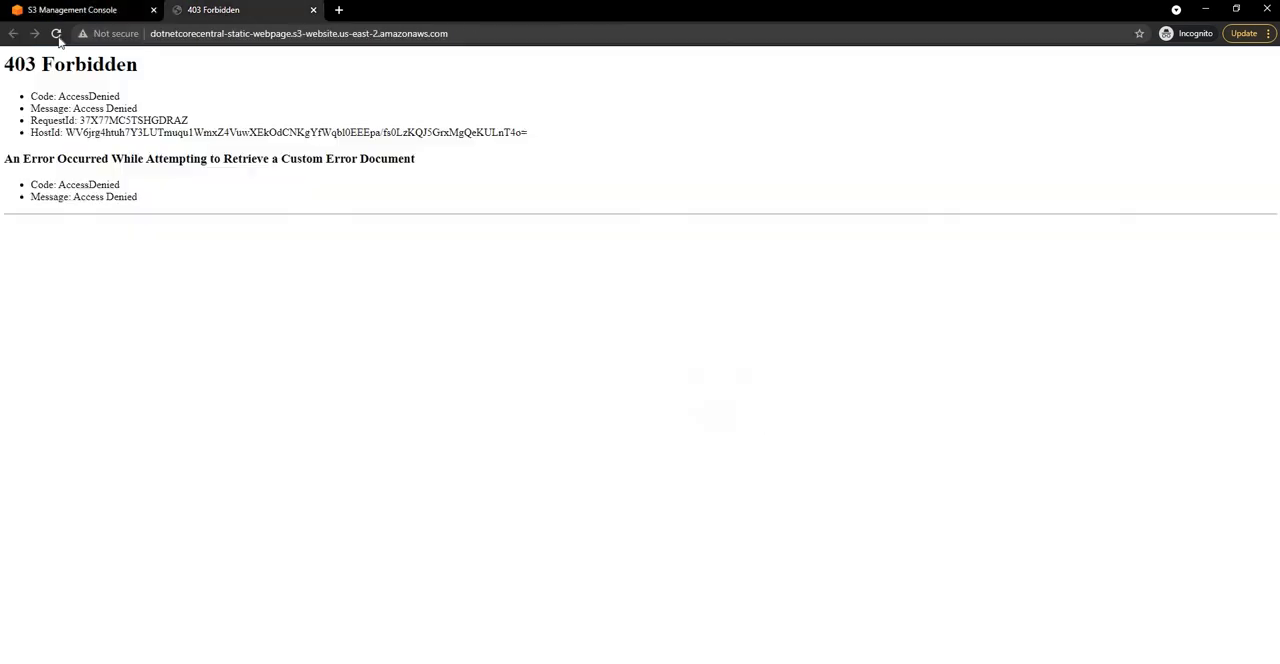
click(56, 34)
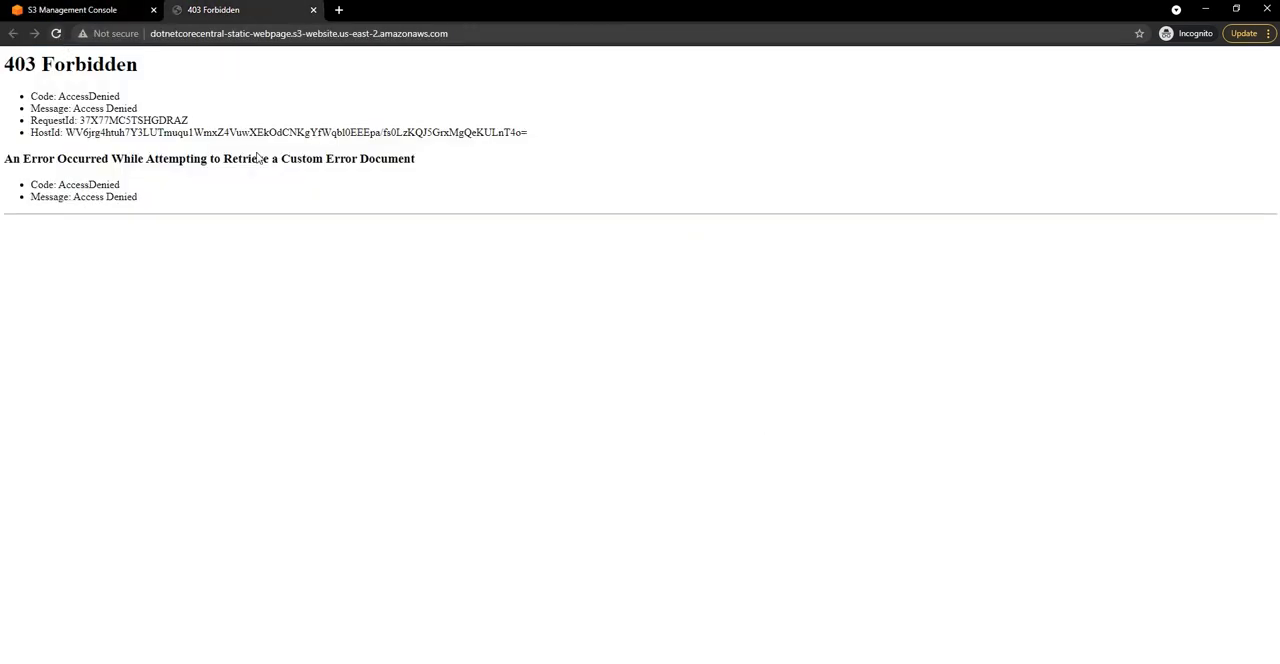
click(1268, 34)
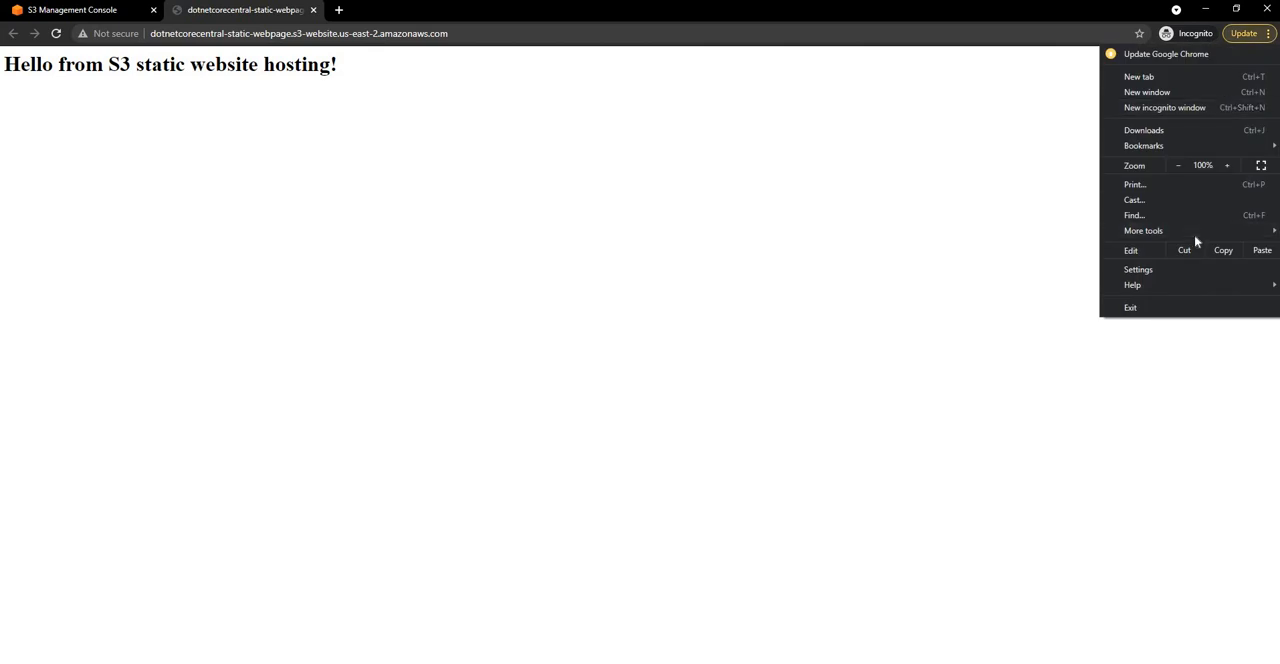
click(485, 331)
key(F12)
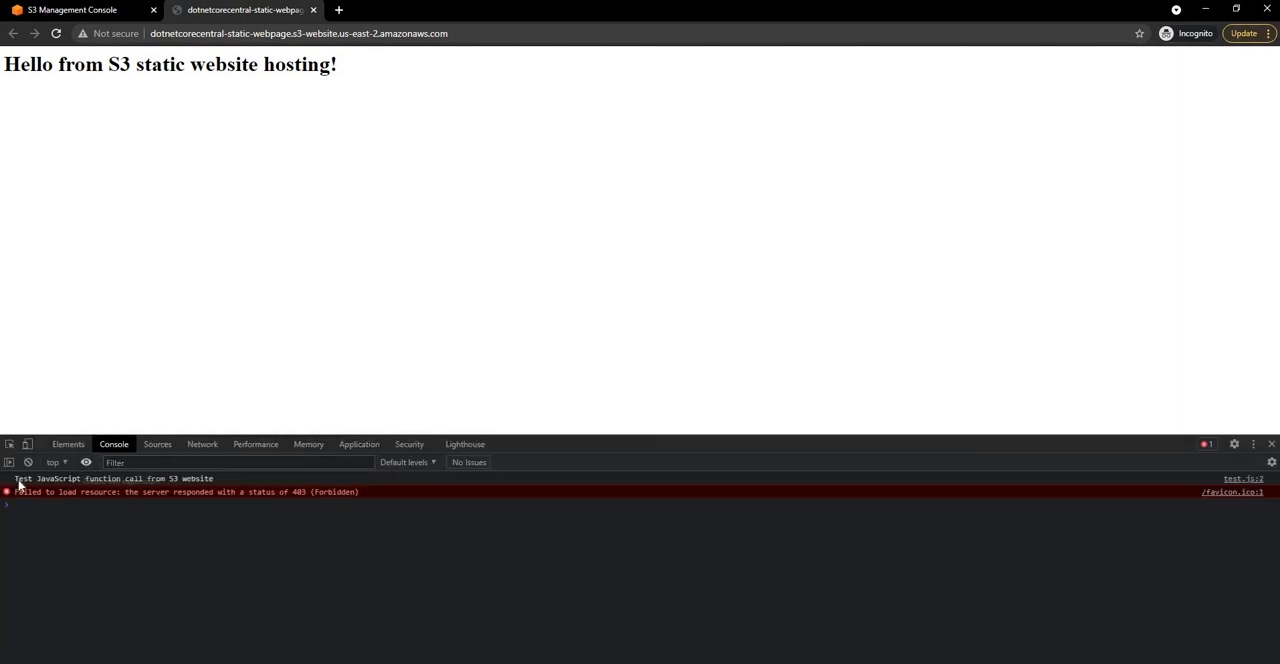
drag(13, 479, 223, 480)
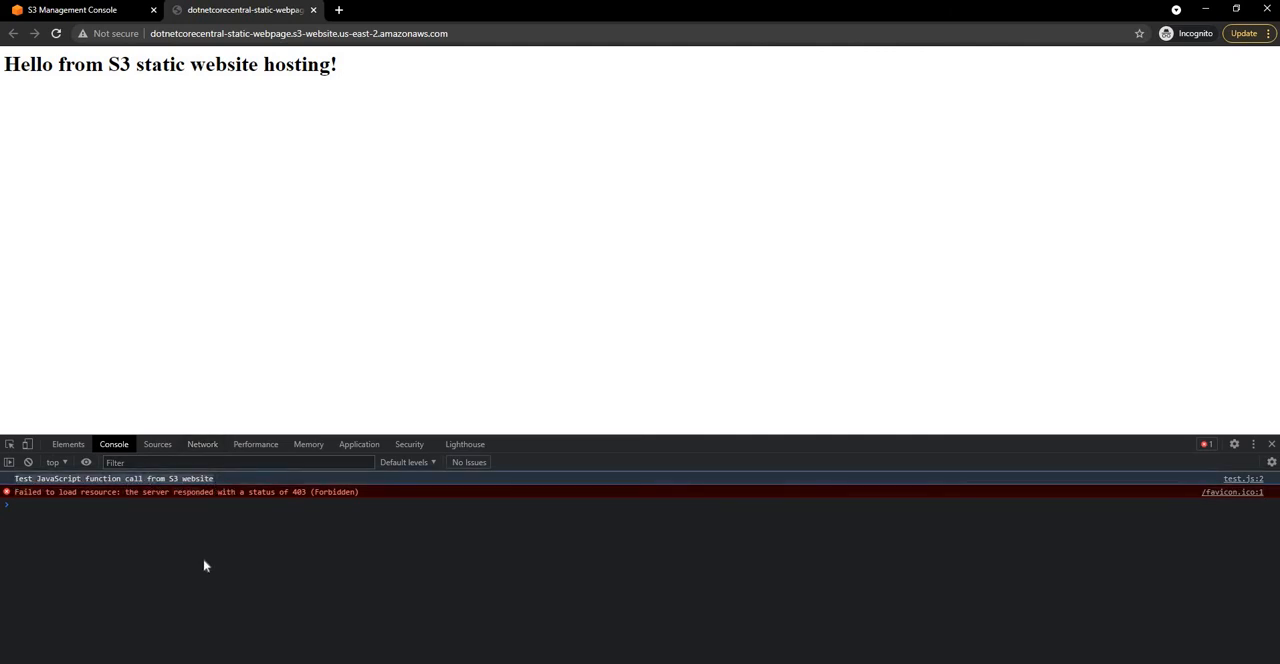
click(204, 503)
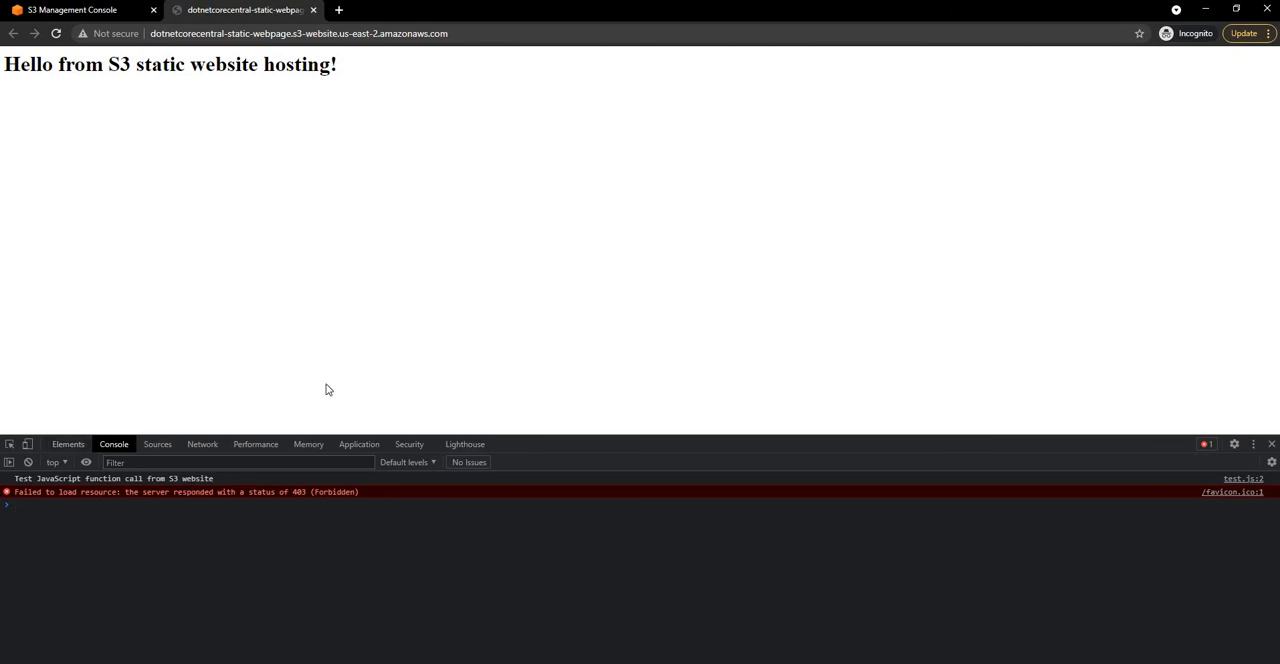
Step: Record the page's network requests on a reload and inspect the response for test.js
click(202, 448)
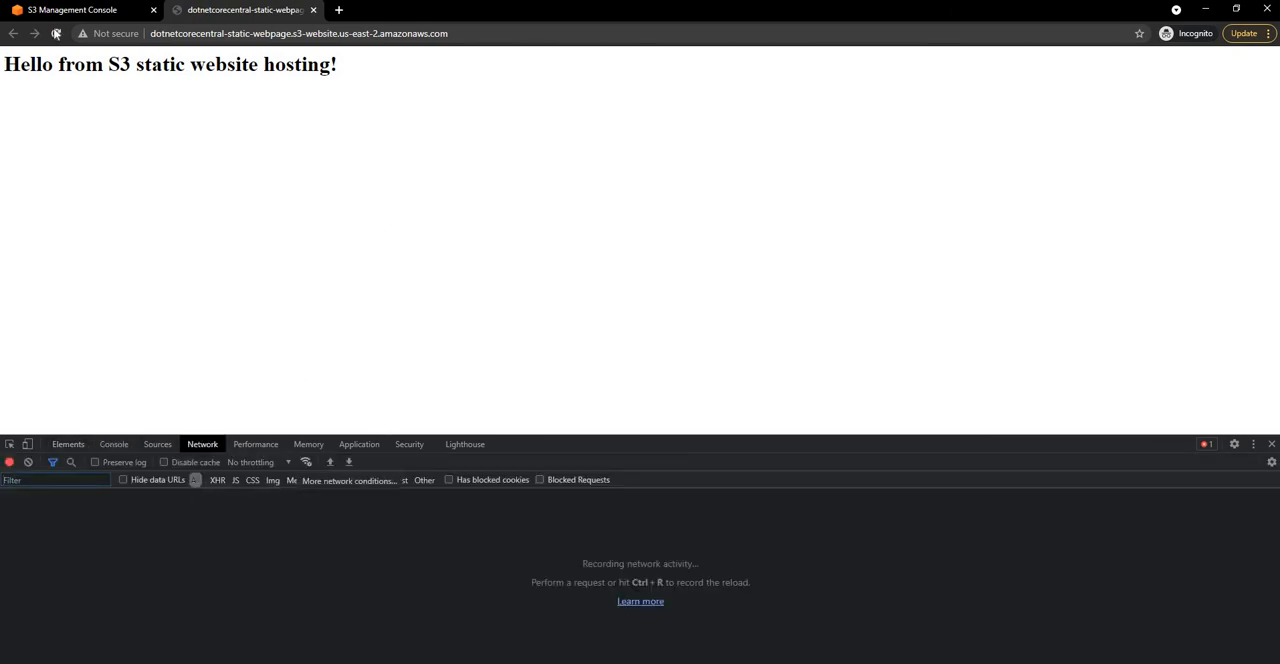
key(ctrl+r)
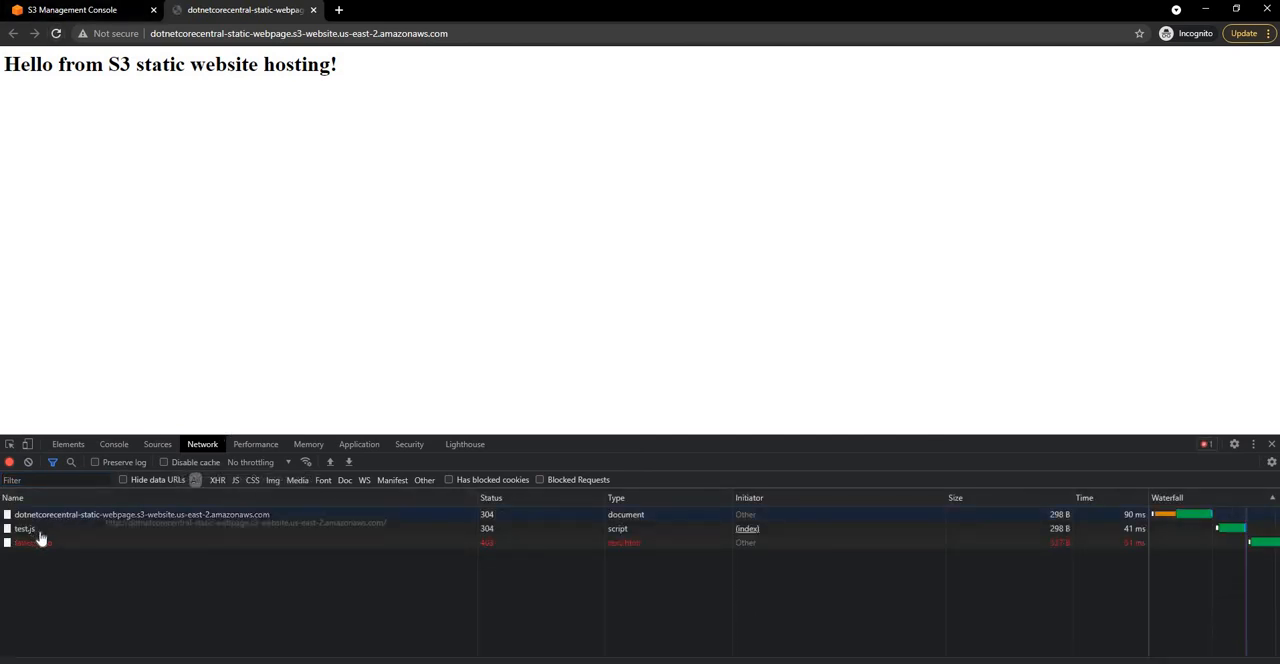
click(67, 529)
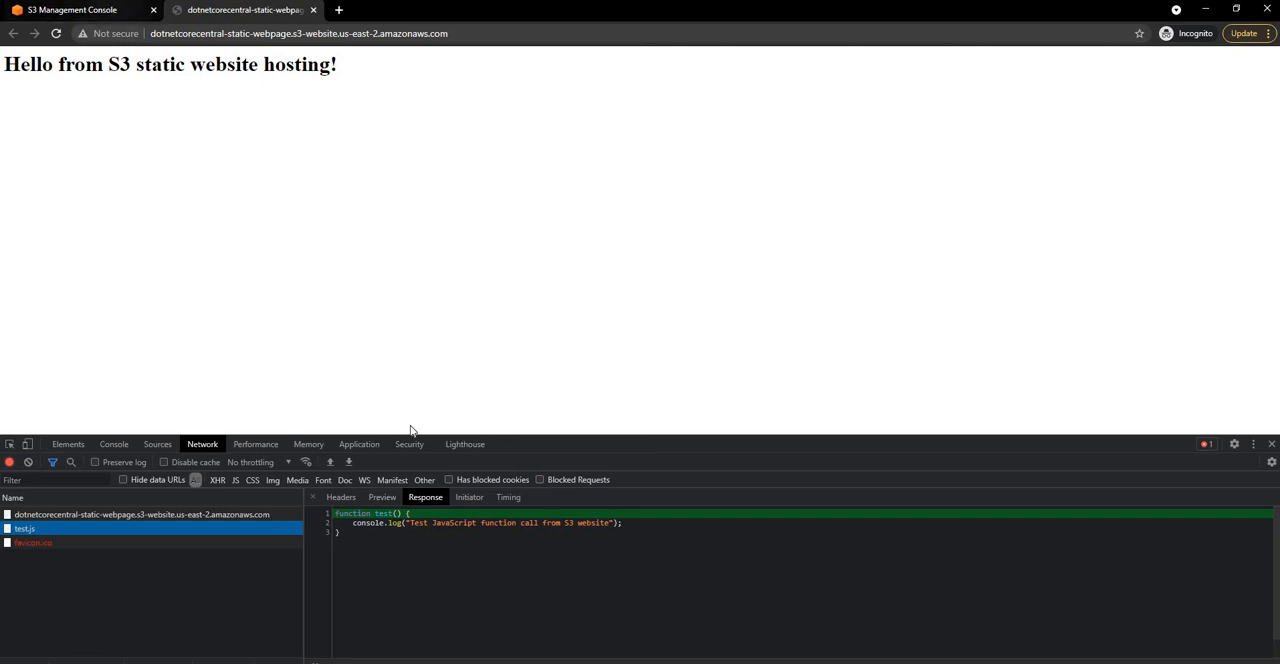
Step: Return to the S3 console and review the bucket's Block public access permission settings
key(ctrl+Tab)
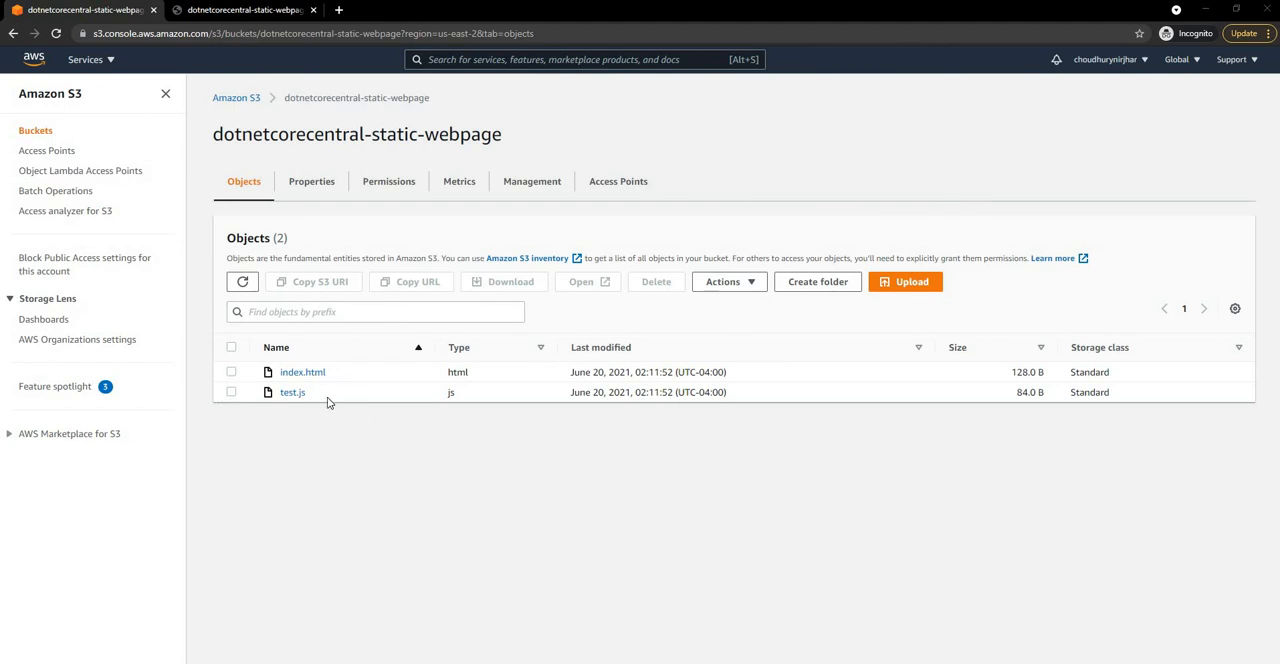
click(388, 195)
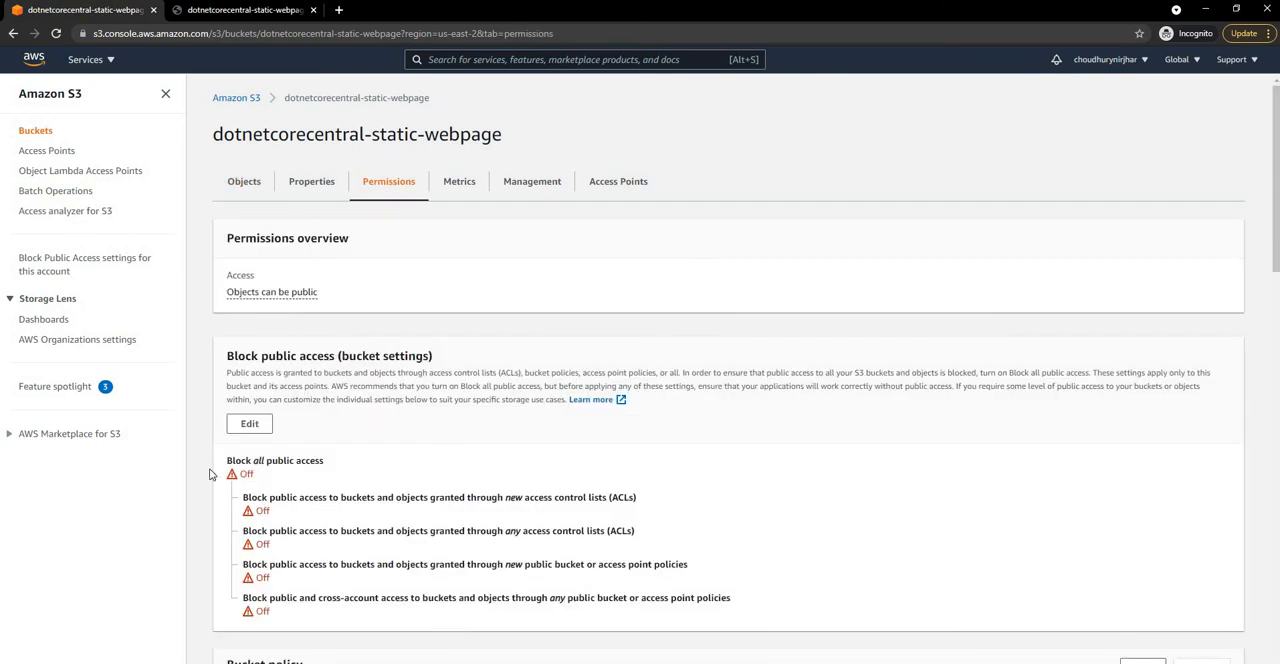
scroll(332, 509, down, 3)
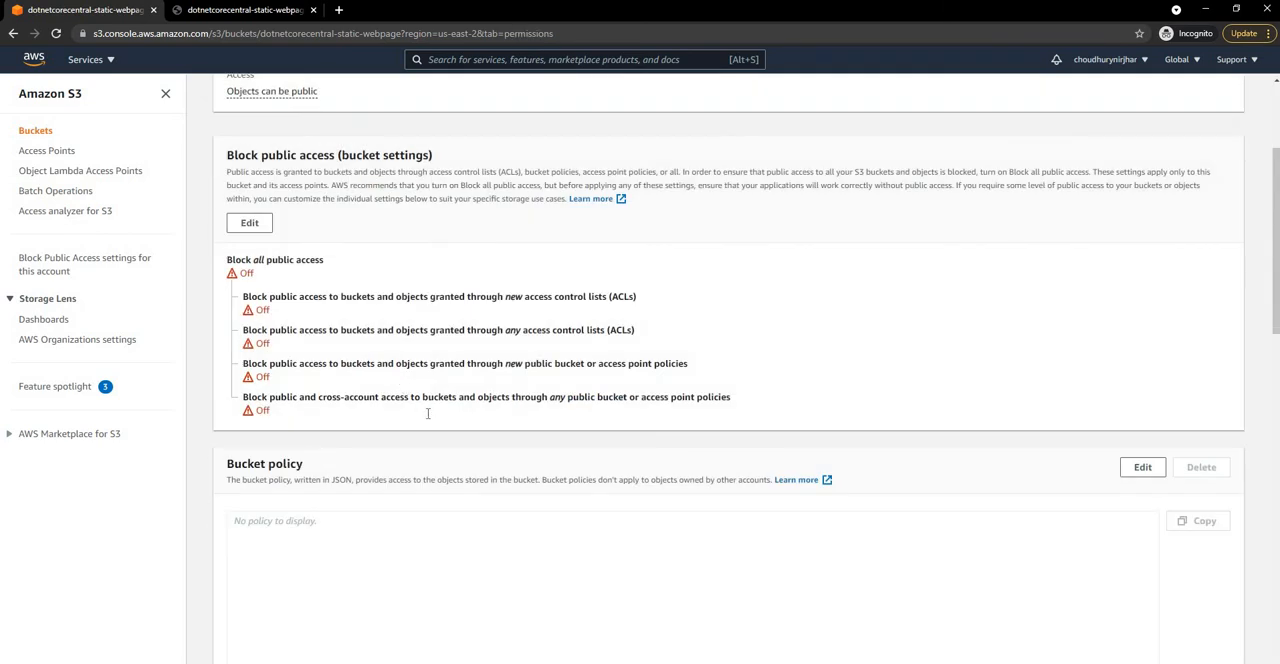
scroll(428, 412, up, 3)
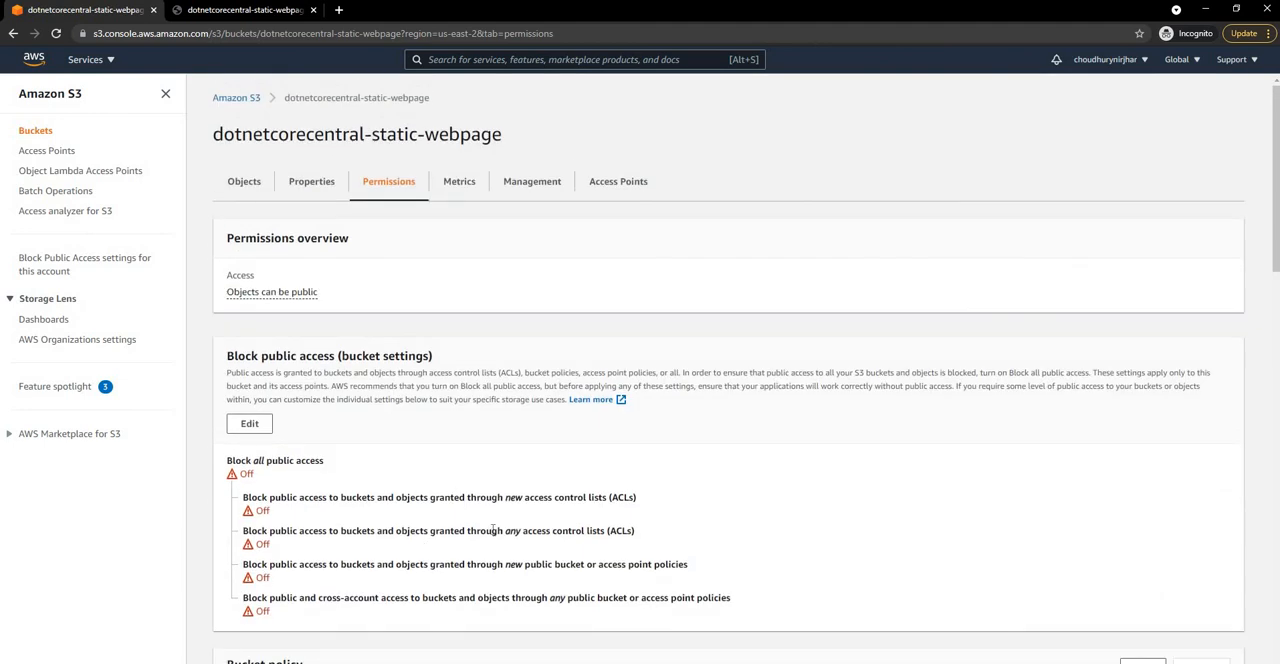
Step: Review the Static website hosting settings in the bucket's properties and return to the object list
click(241, 181)
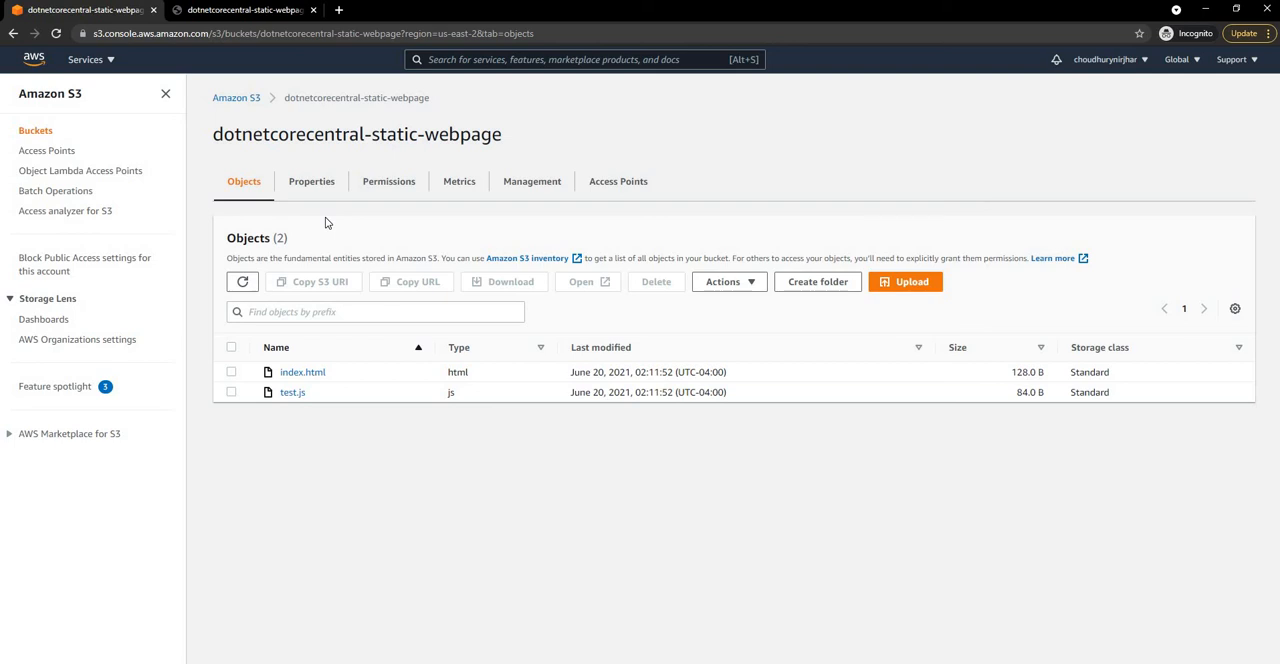
click(311, 181)
scroll(509, 401, down, 10)
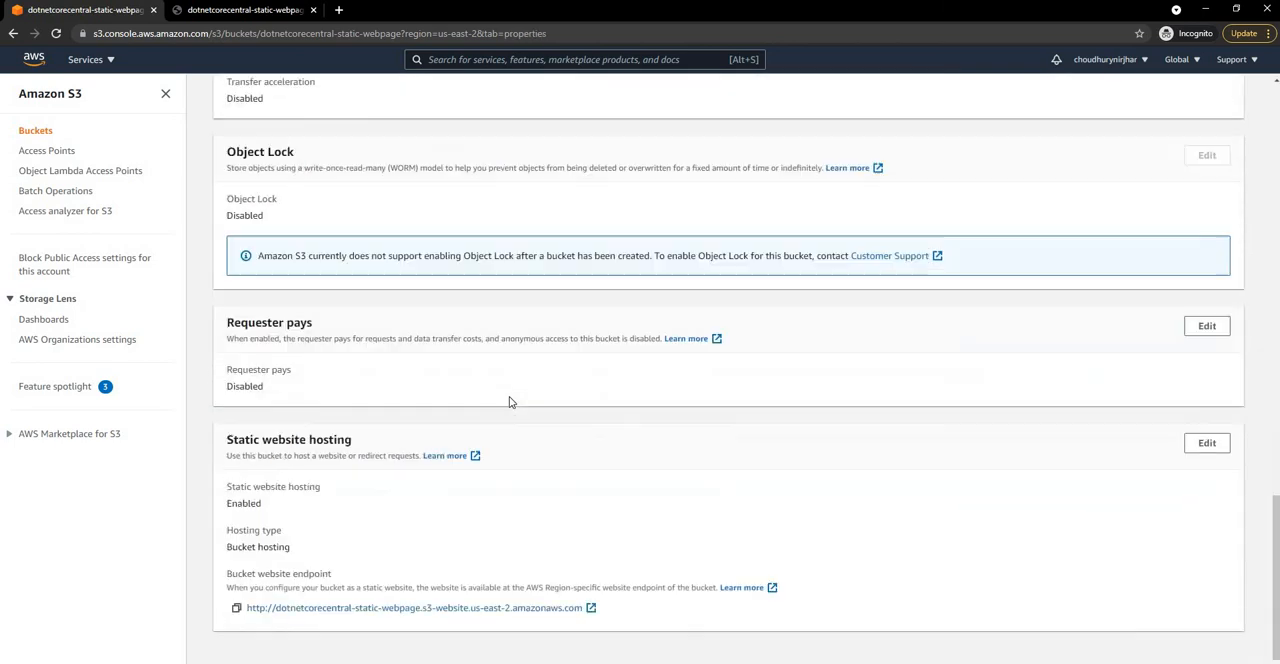
scroll(511, 402, up, 10)
click(243, 181)
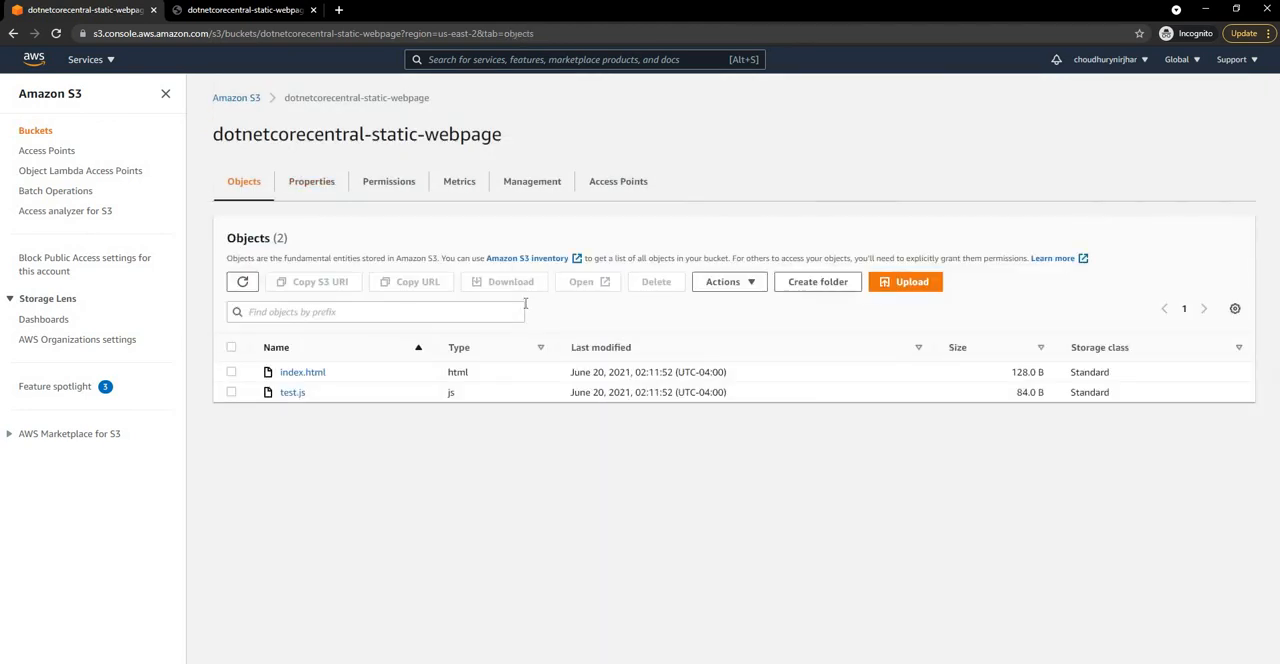